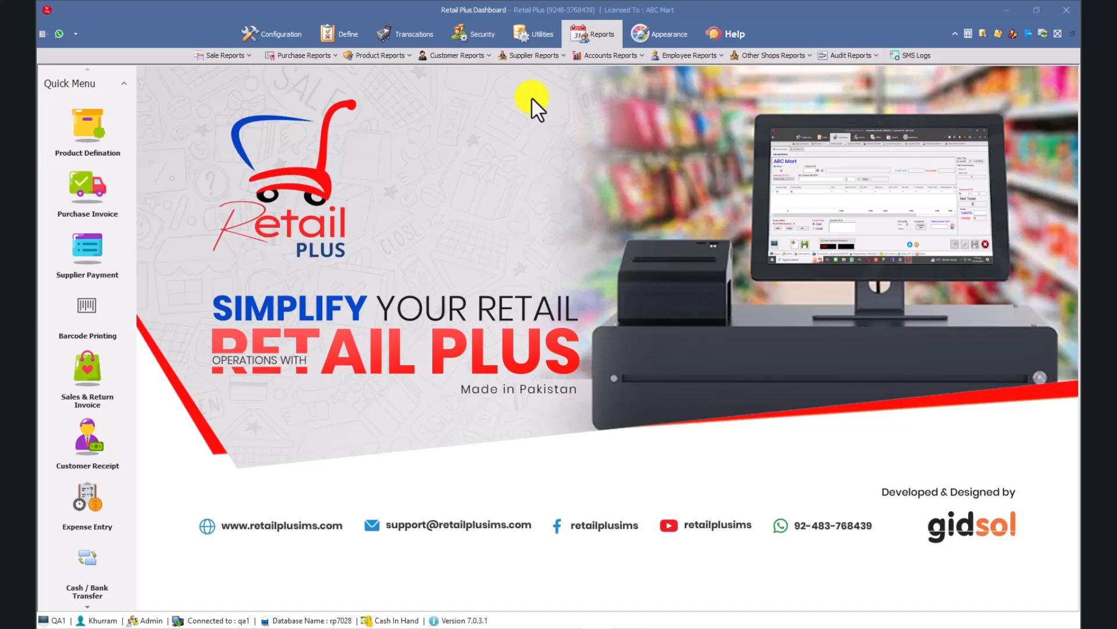
Open the Employee Salary voucher form from the employee vouchers.
click(387, 34)
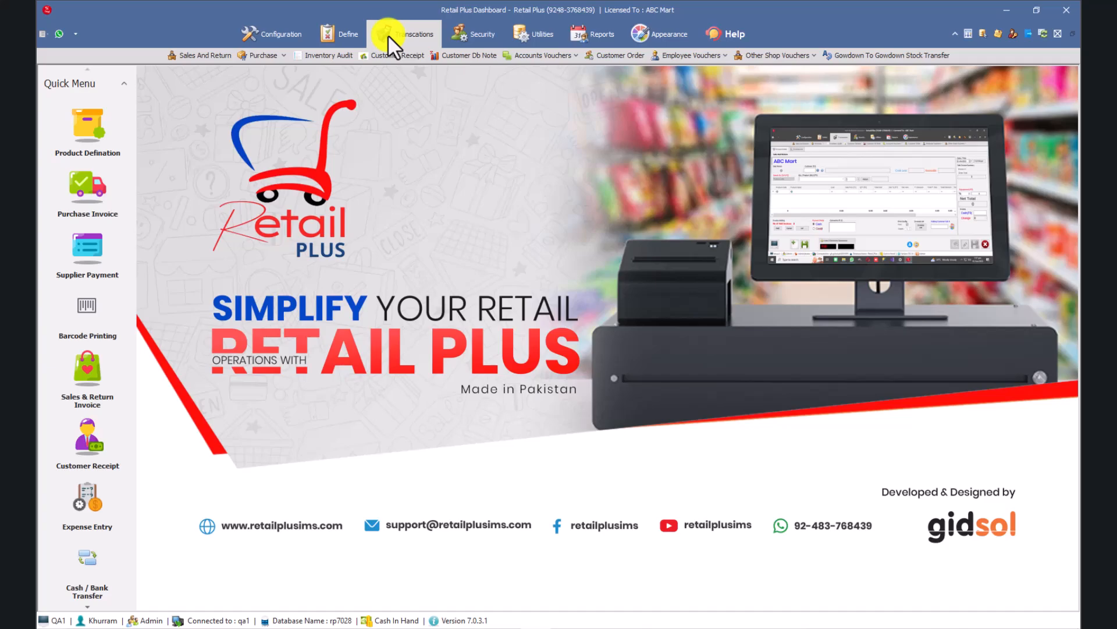
click(699, 60)
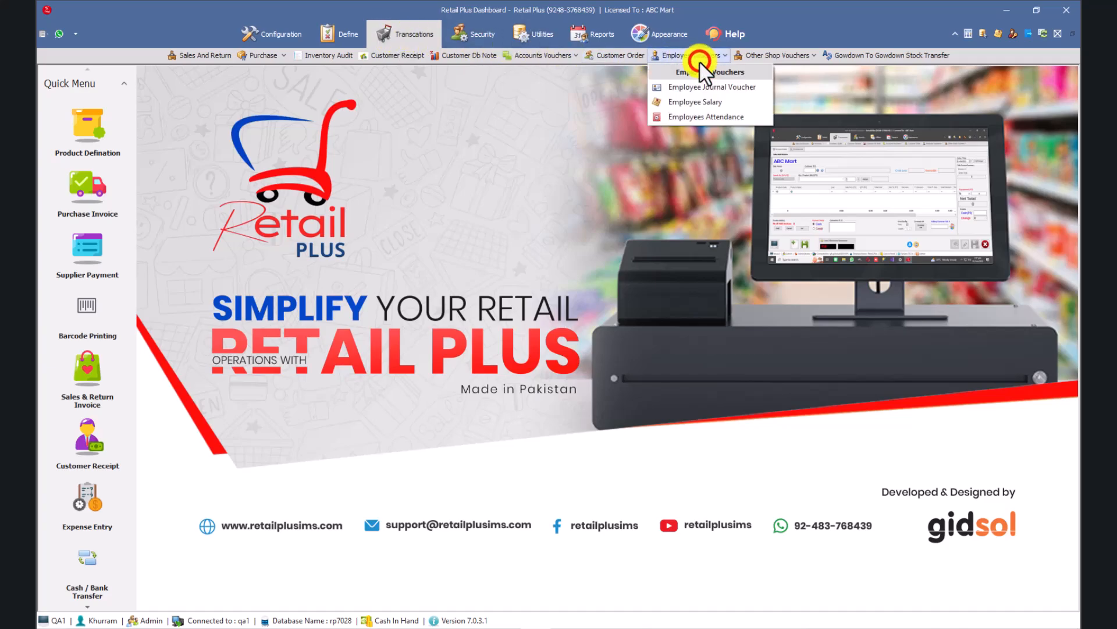
click(717, 103)
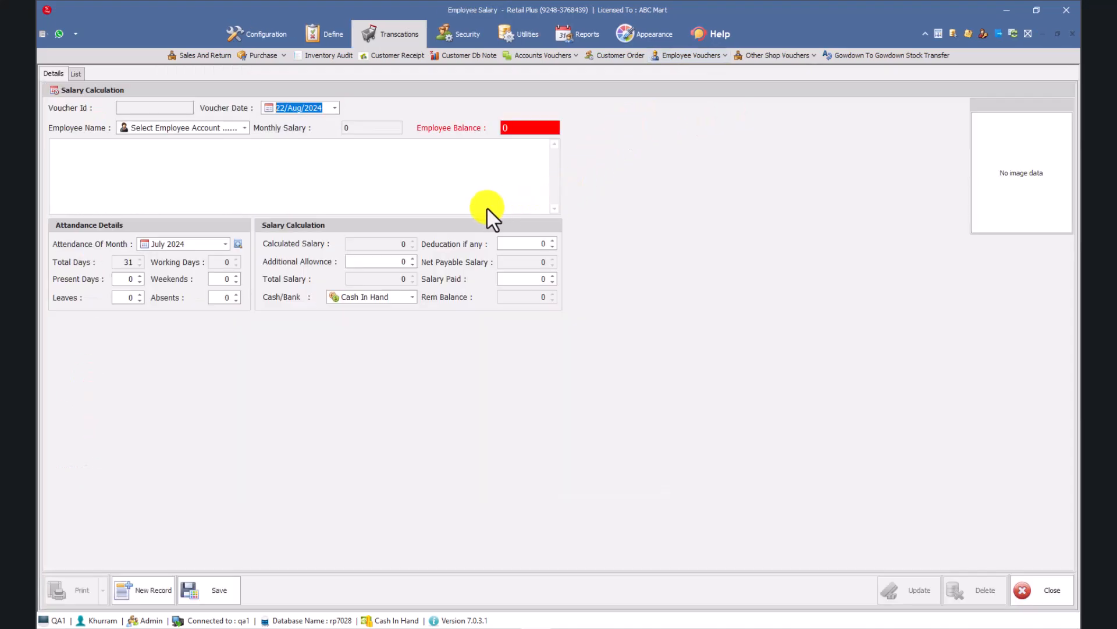
click(453, 209)
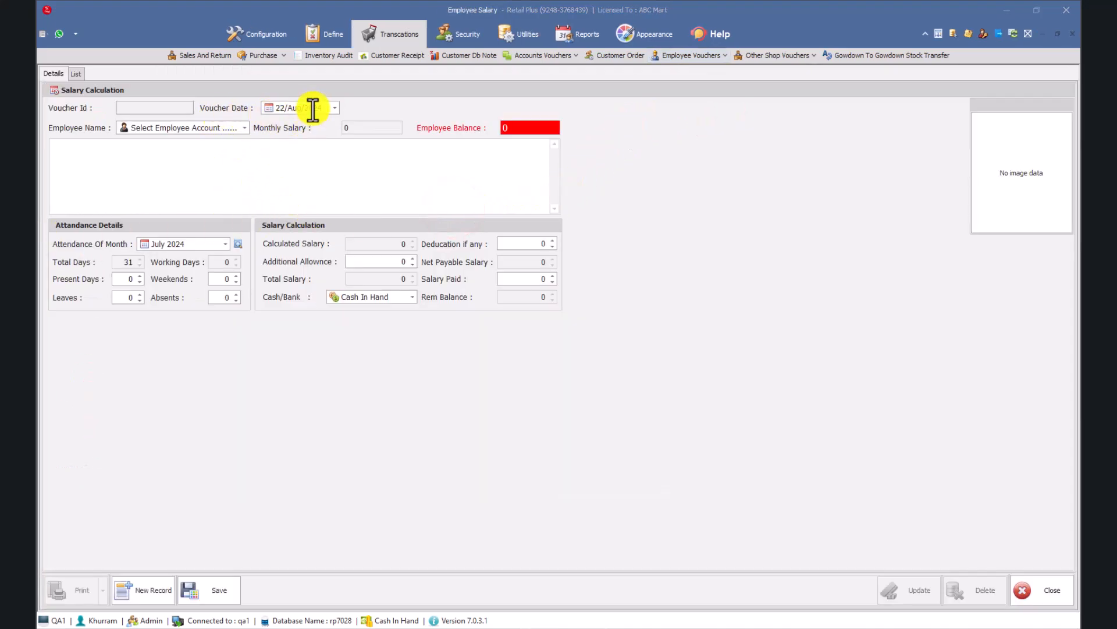
Set the salary voucher date to 22/Aug/2024 and select the employee.
click(332, 107)
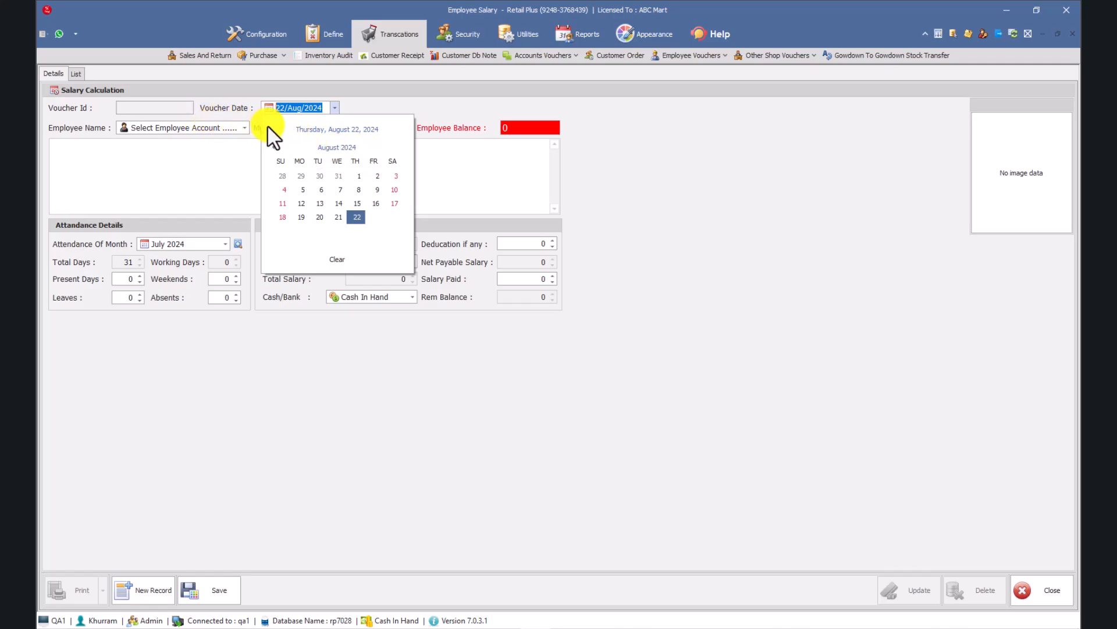
click(356, 217)
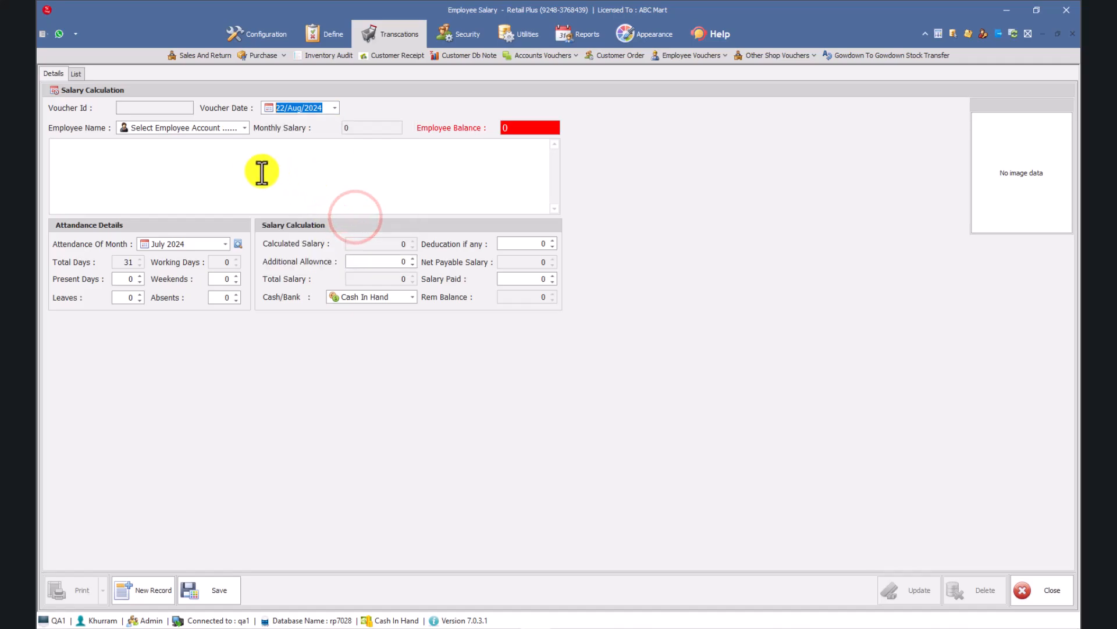
click(243, 125)
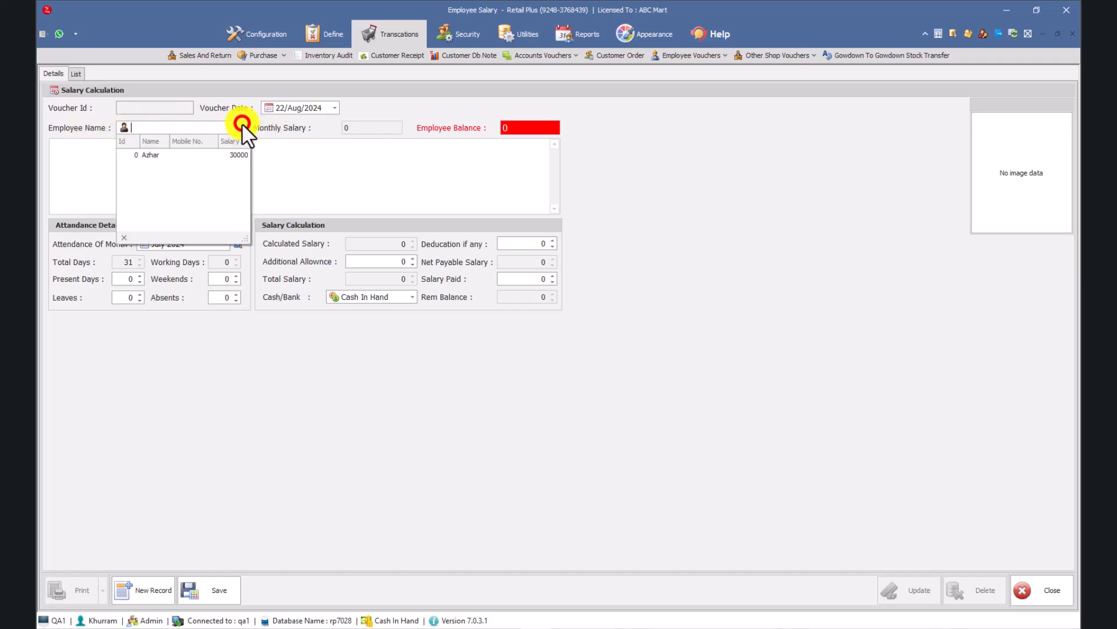
click(230, 153)
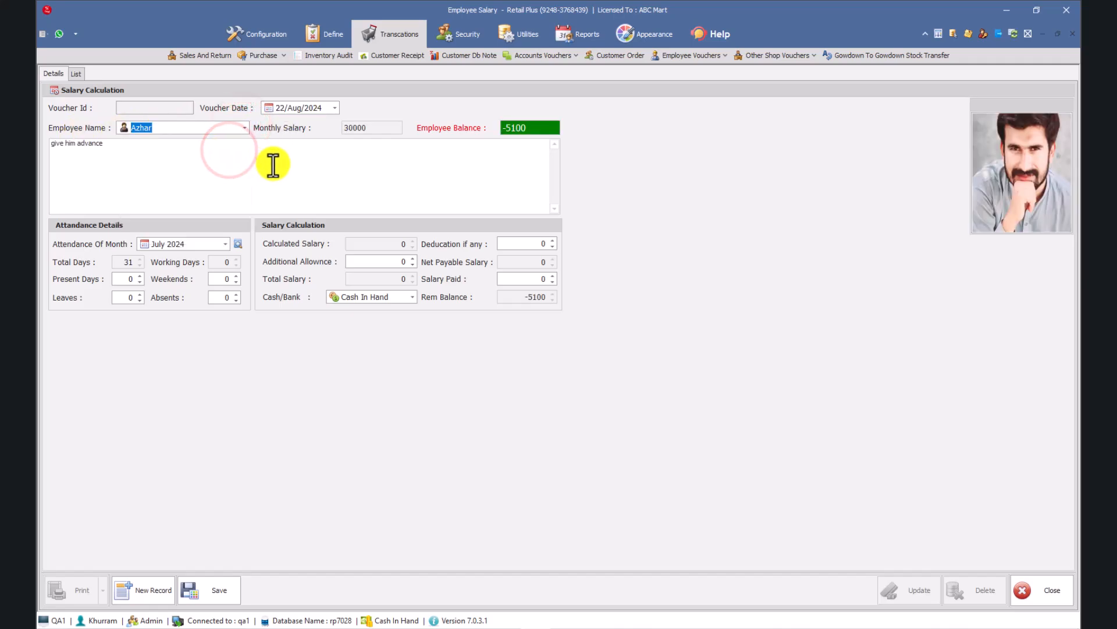
Examine the selected employee's monthly salary and employee balance.
click(380, 128)
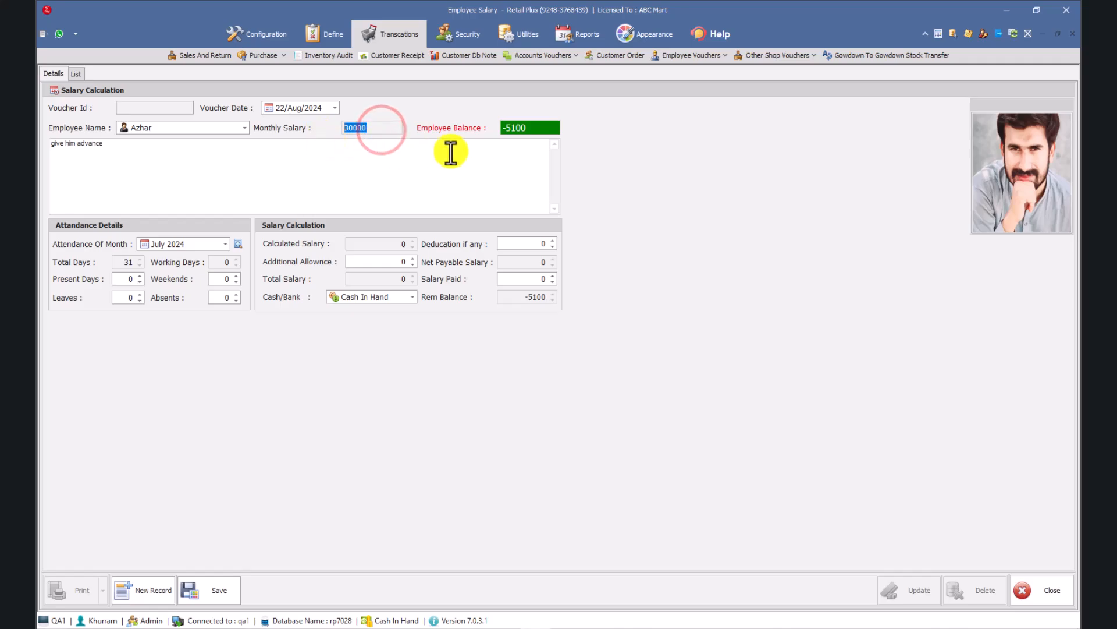
click(531, 129)
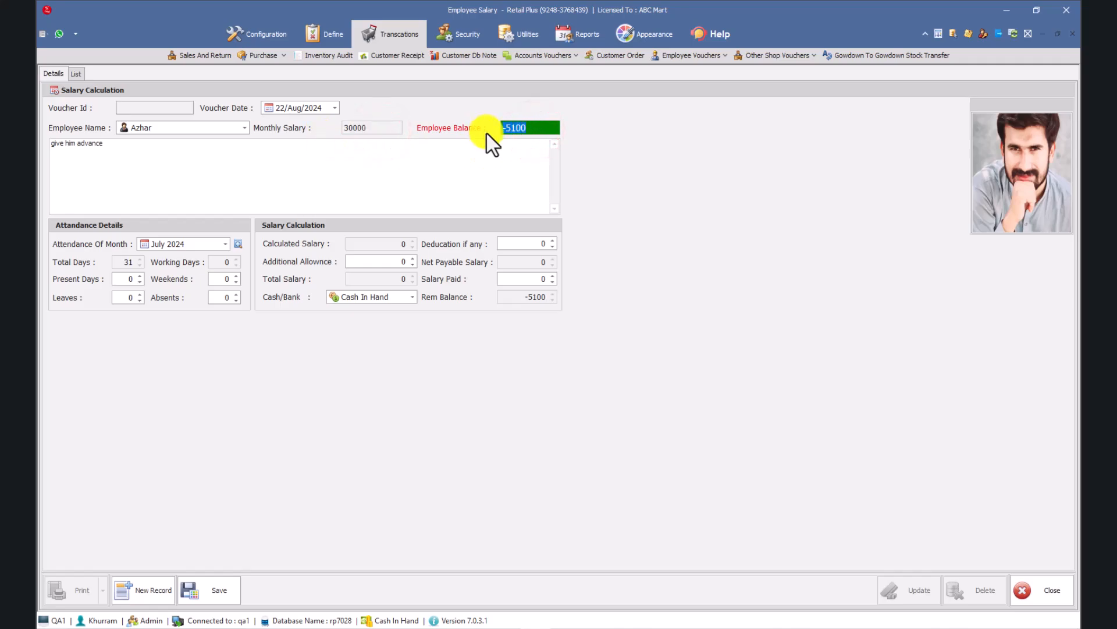
click(534, 129)
drag(529, 128, 492, 128)
drag(538, 128, 488, 132)
Load the employee's August 2024 attendance to calculate the salary, then close the salary form without saving.
click(223, 244)
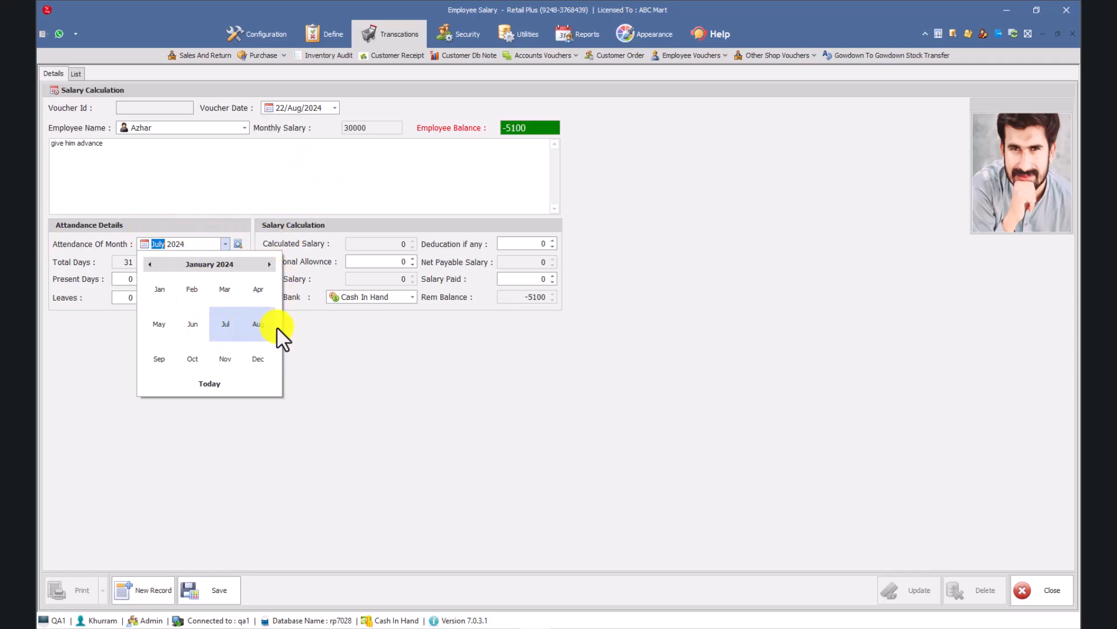
click(259, 326)
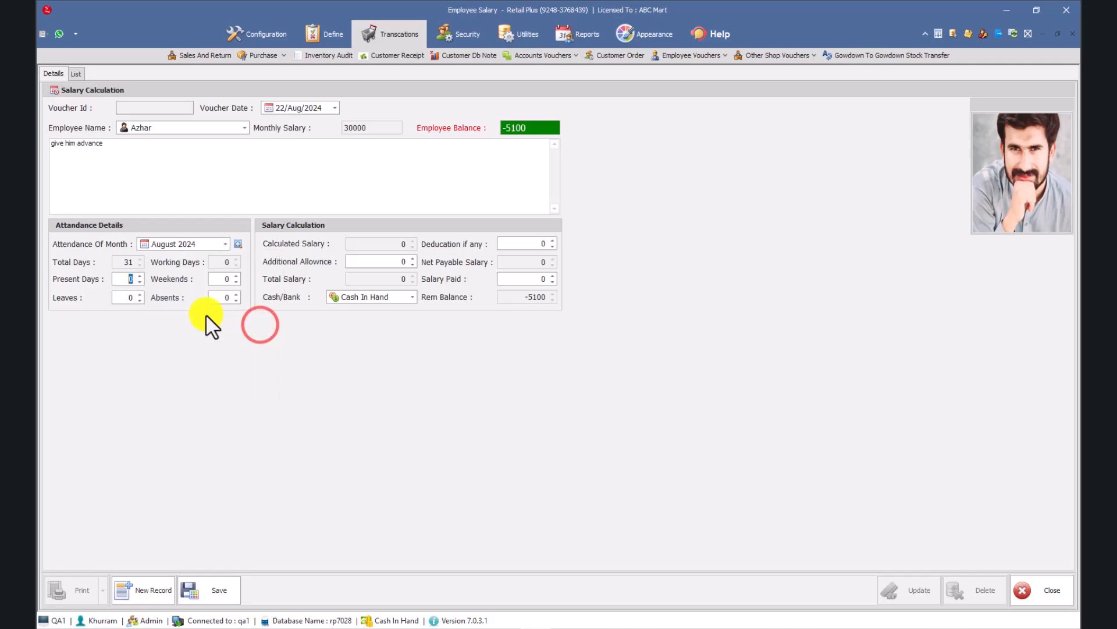
click(239, 244)
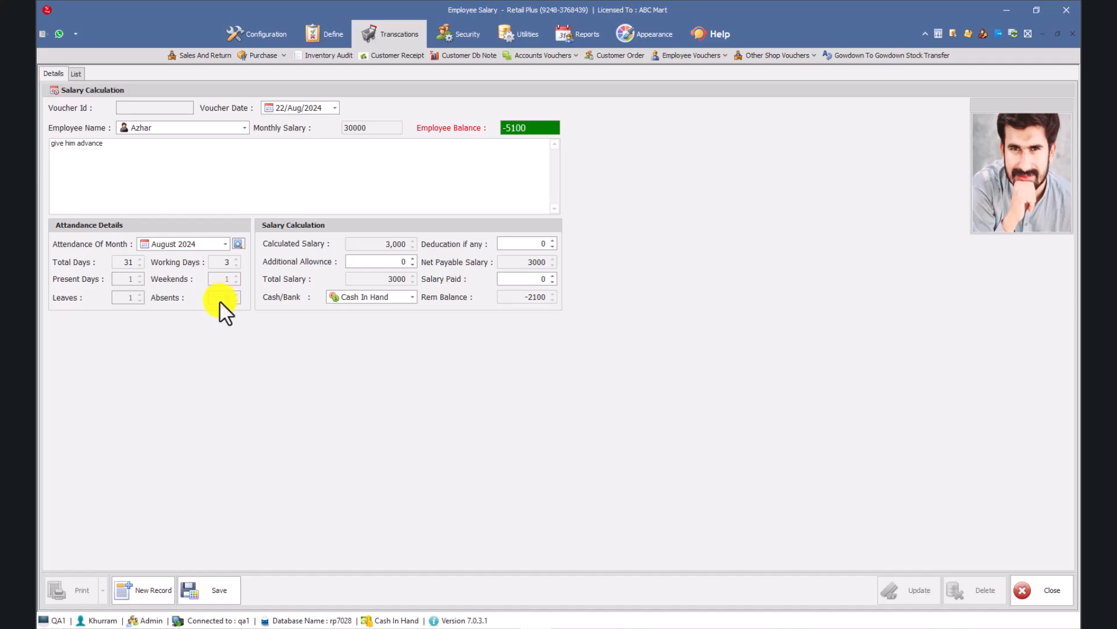
click(1073, 34)
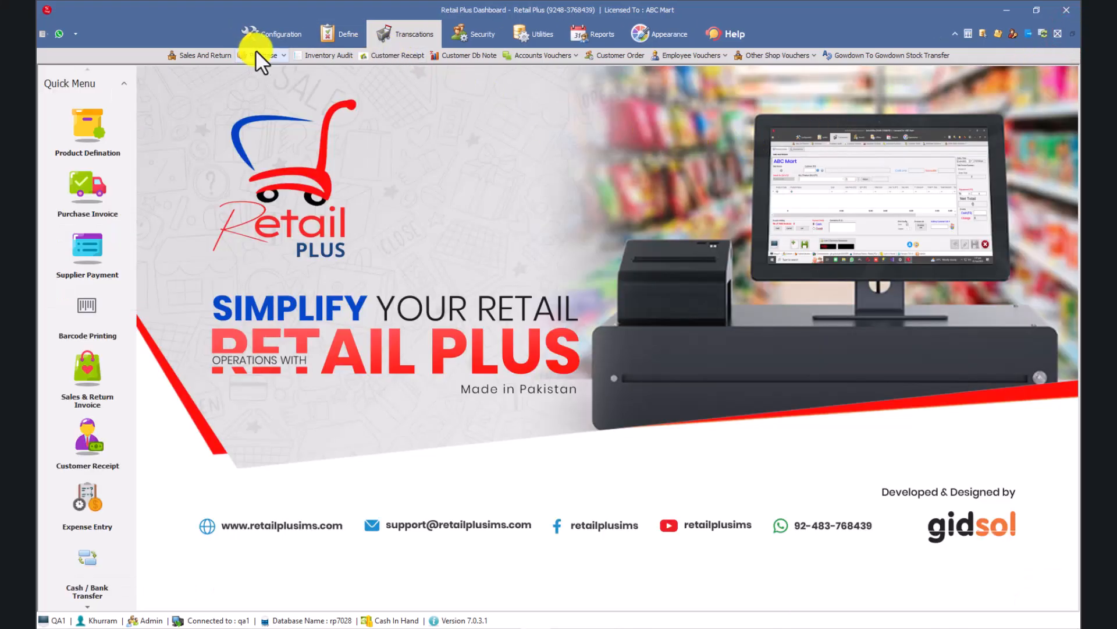
click(681, 56)
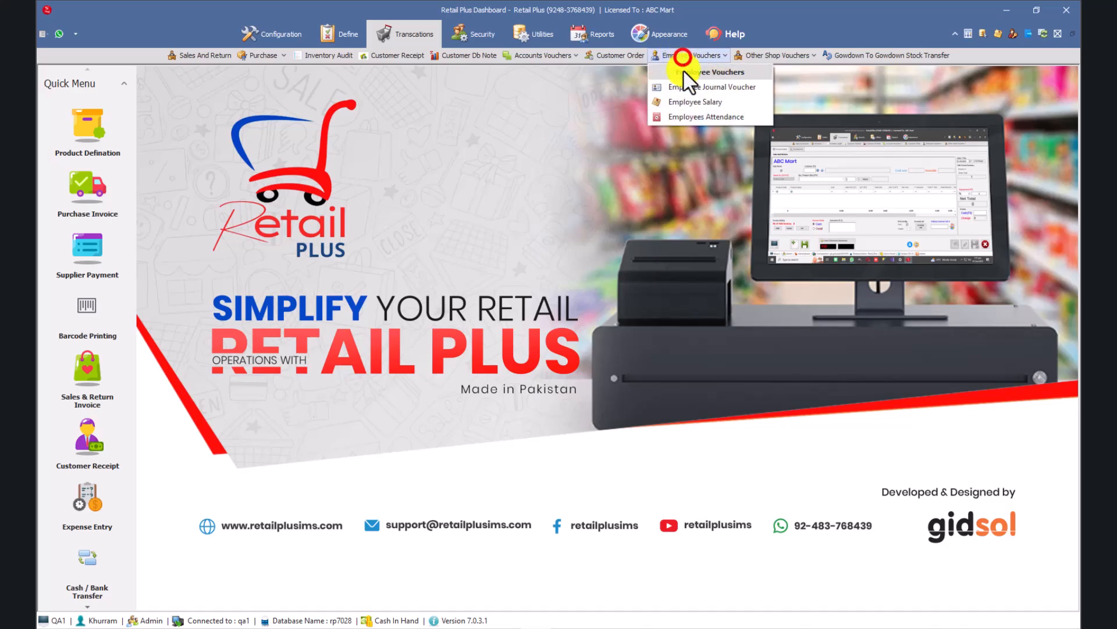
click(696, 115)
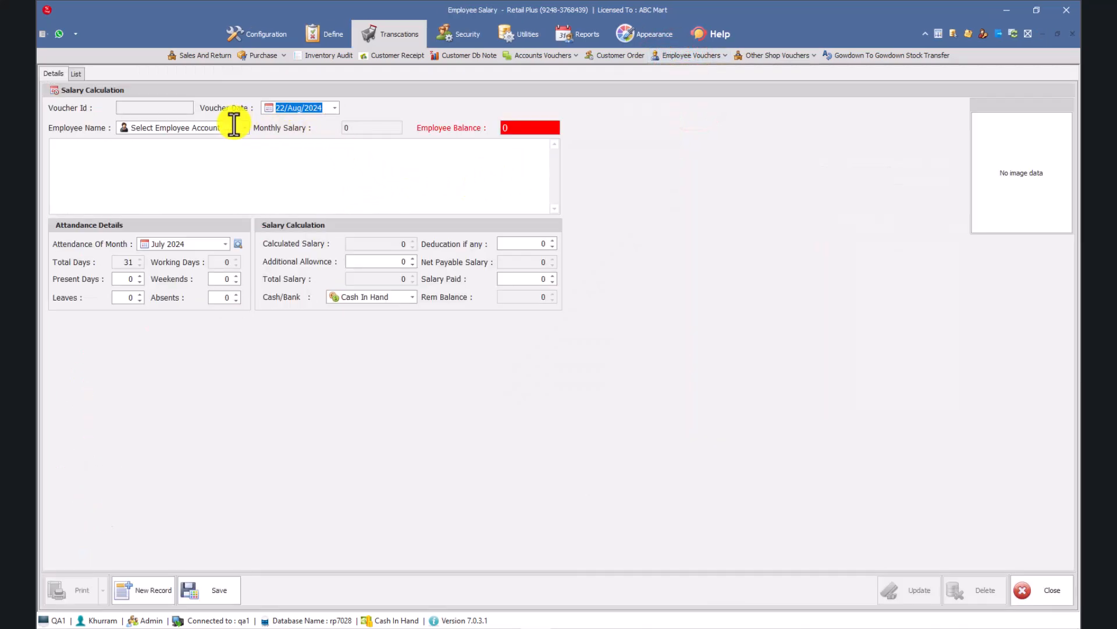
click(244, 128)
click(174, 154)
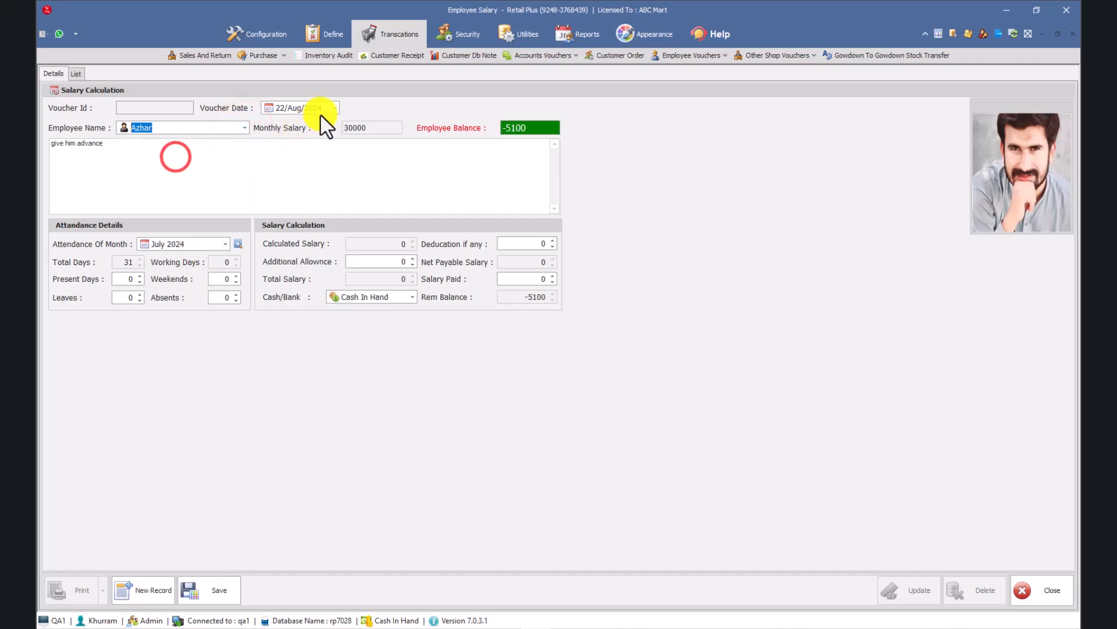
click(333, 108)
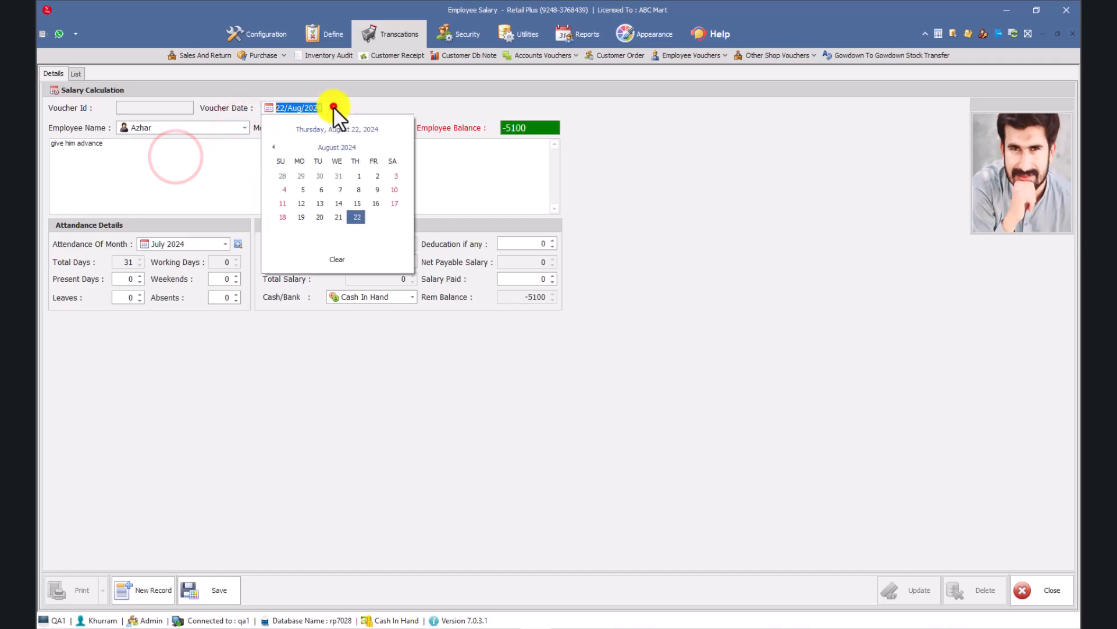
click(300, 217)
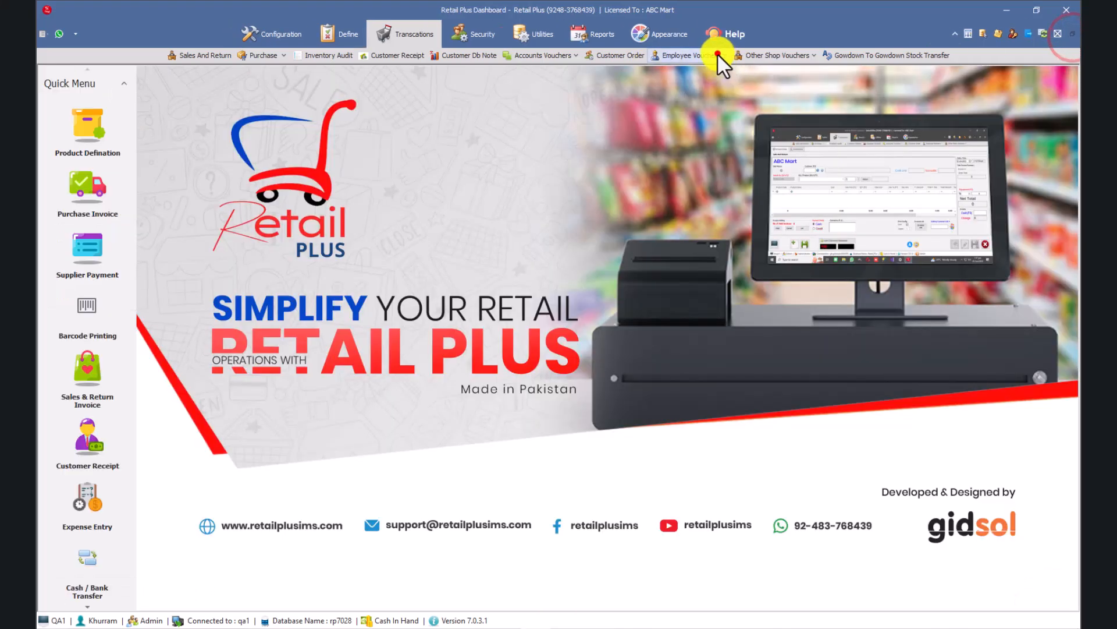
Open the Employees Attendance entry form and start a new, blank attendance record.
click(717, 55)
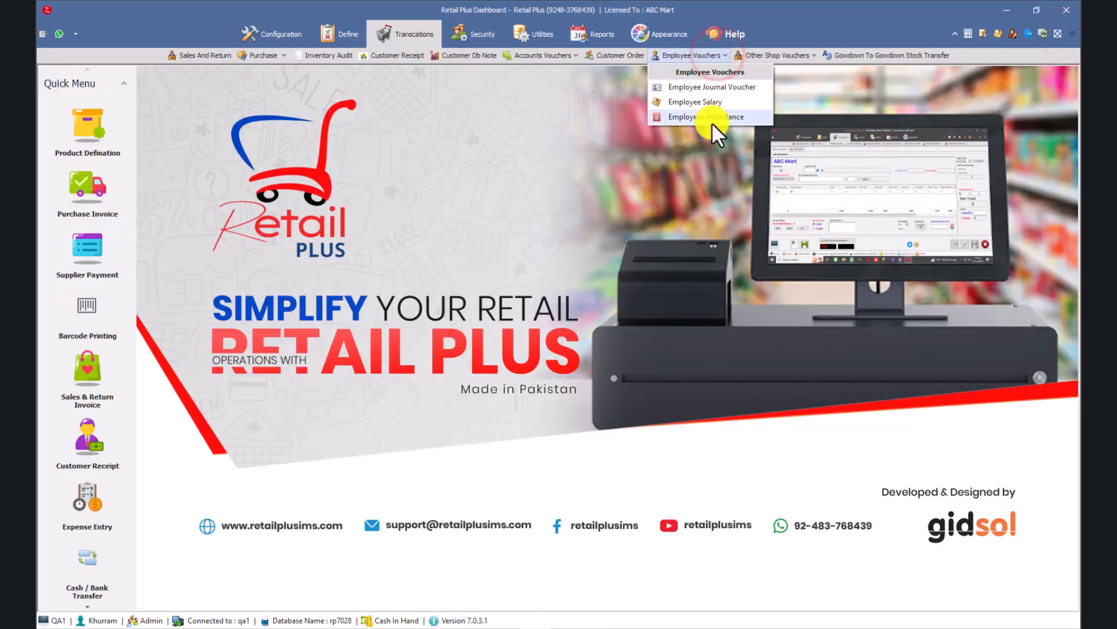
click(710, 117)
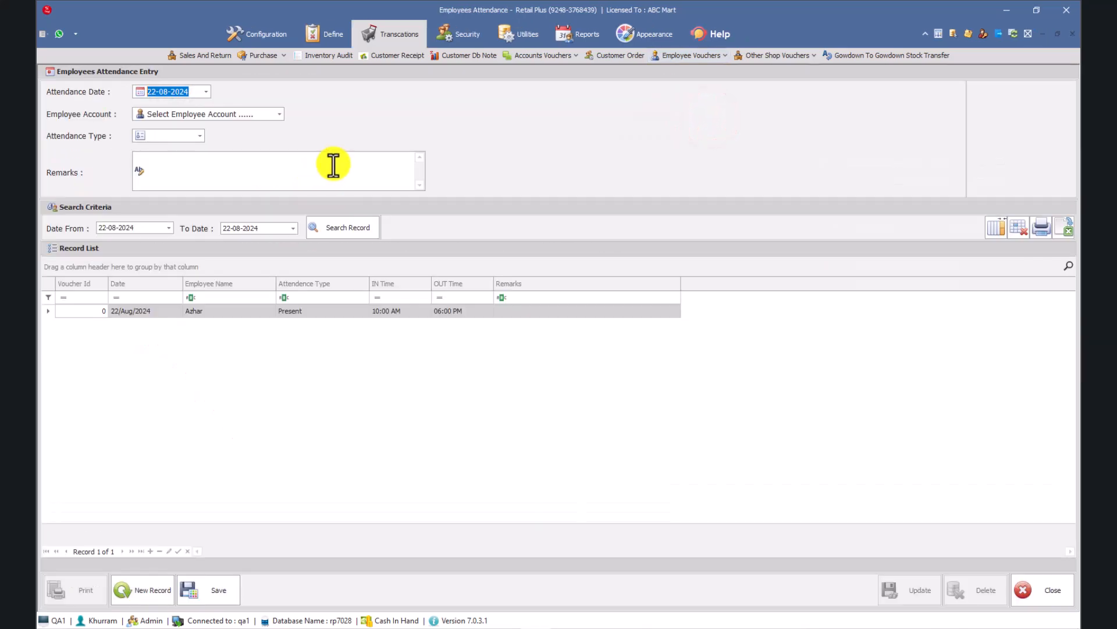
click(281, 114)
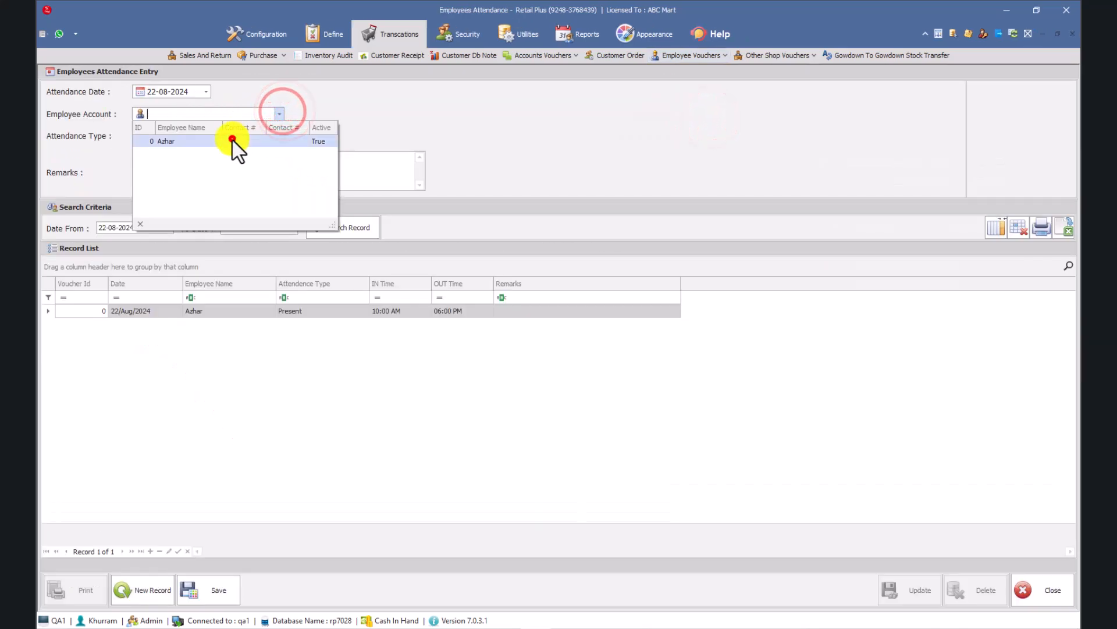
click(233, 141)
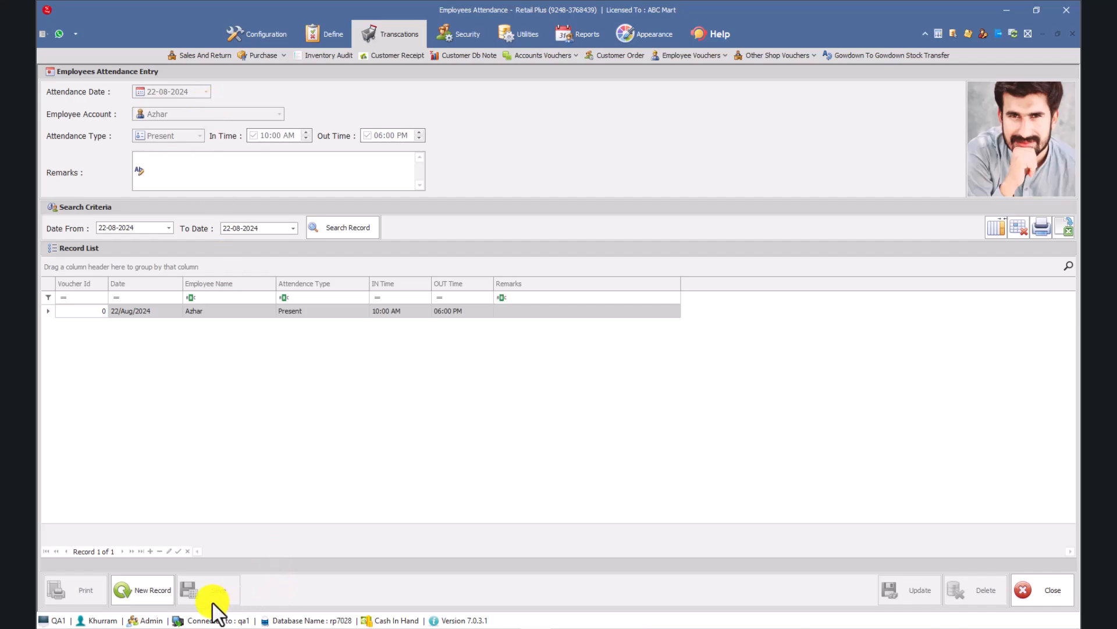
click(157, 587)
Record the employee as Absent on 15-08-2024 and save the attendance entry.
click(206, 91)
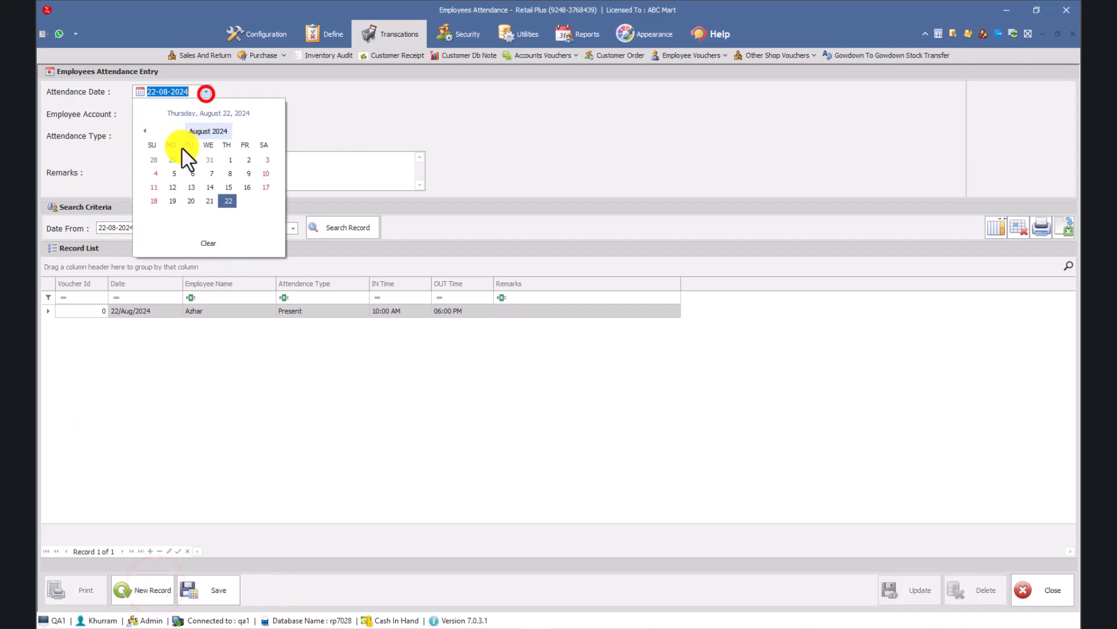
click(231, 187)
click(267, 111)
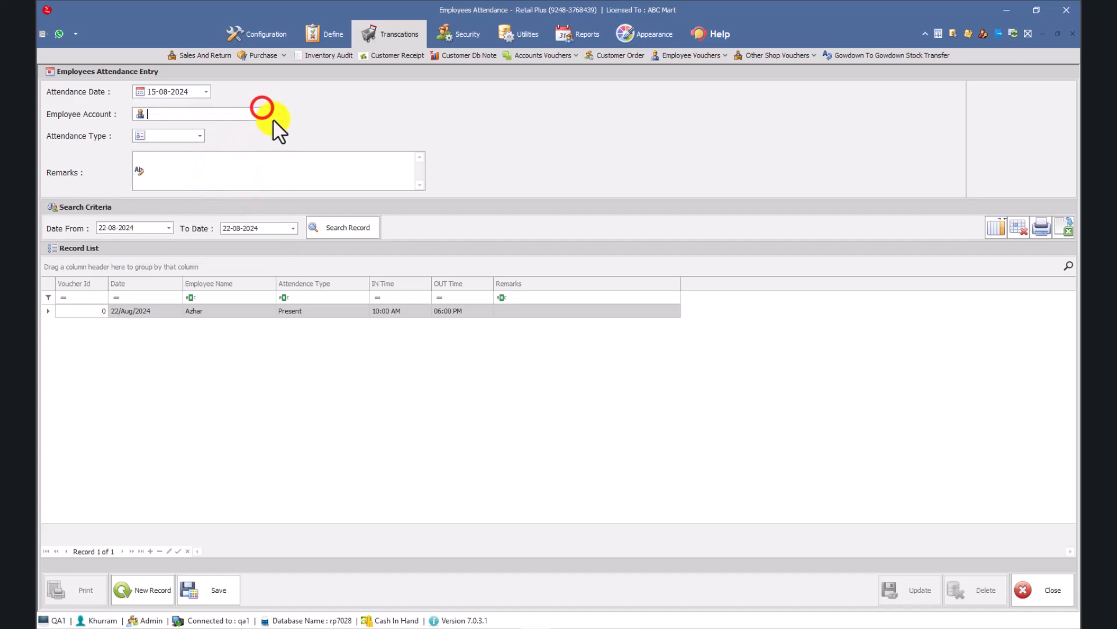
click(229, 141)
click(197, 135)
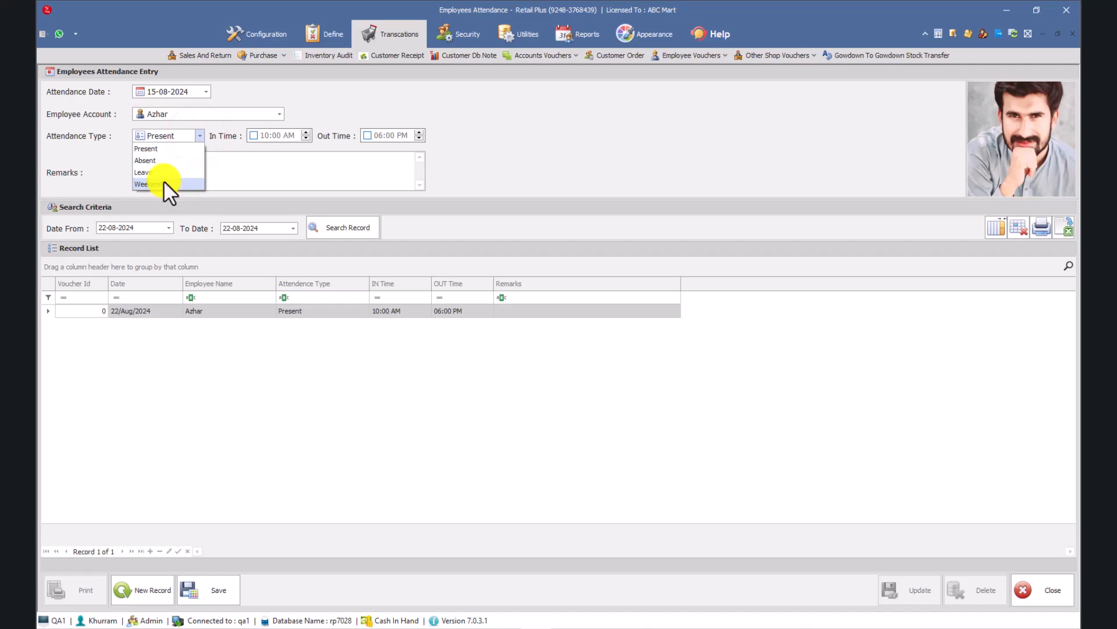
click(156, 163)
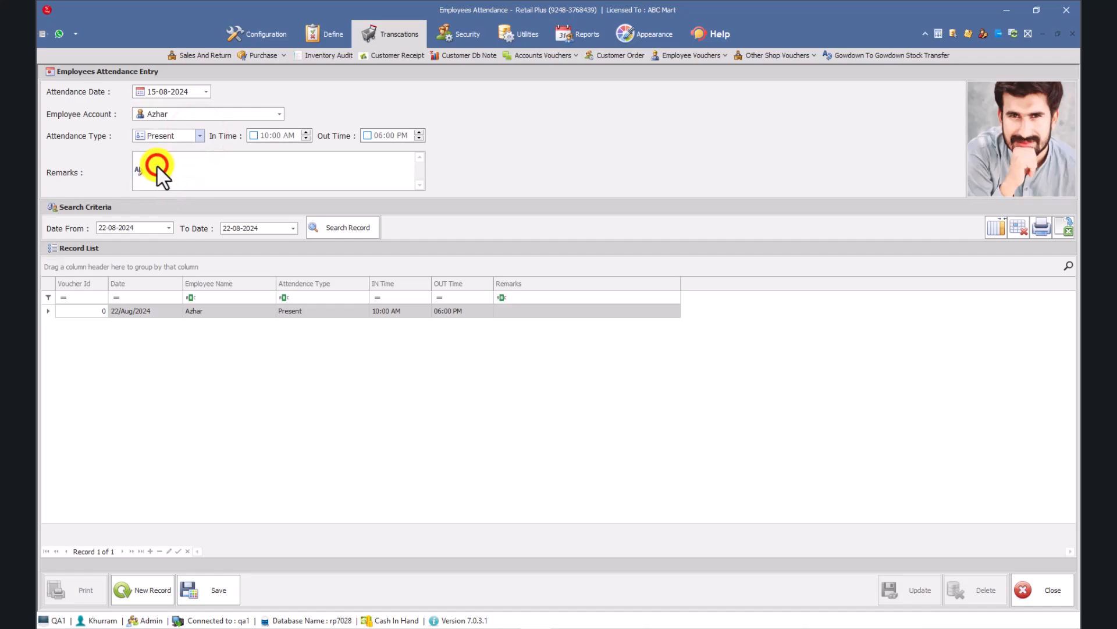
click(196, 599)
click(567, 364)
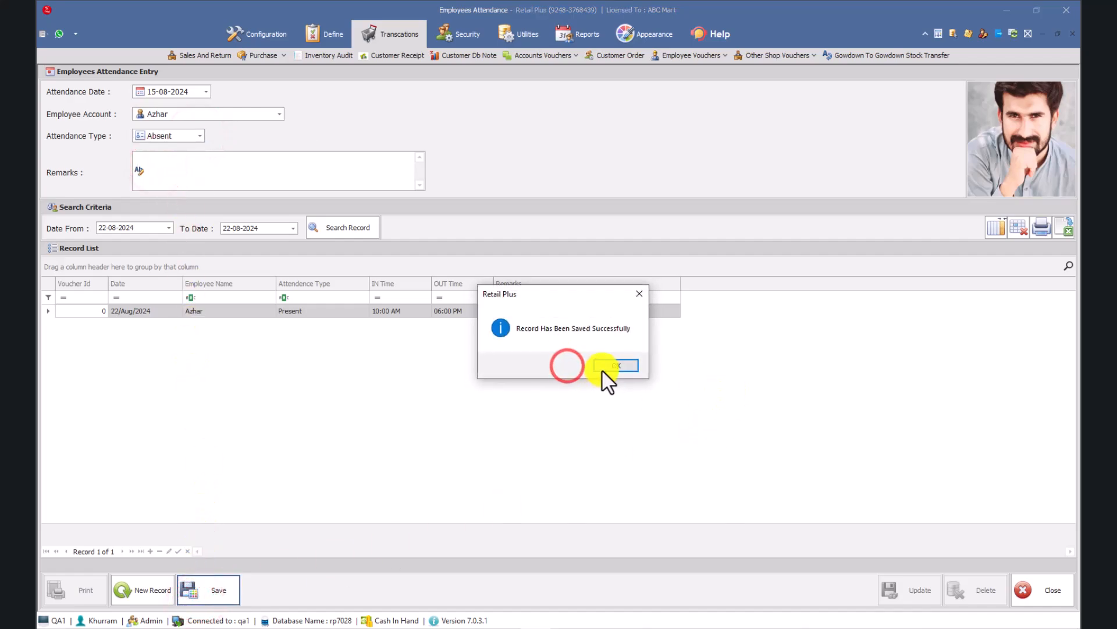
click(605, 363)
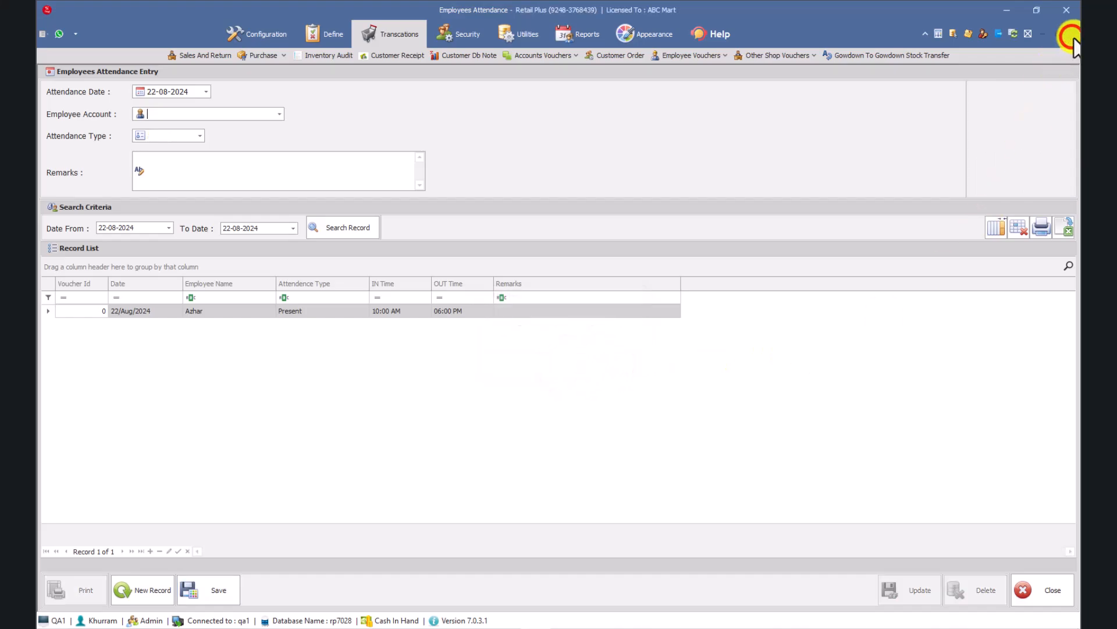
Close the attendance form and open a fresh Employee Salary voucher.
click(1073, 33)
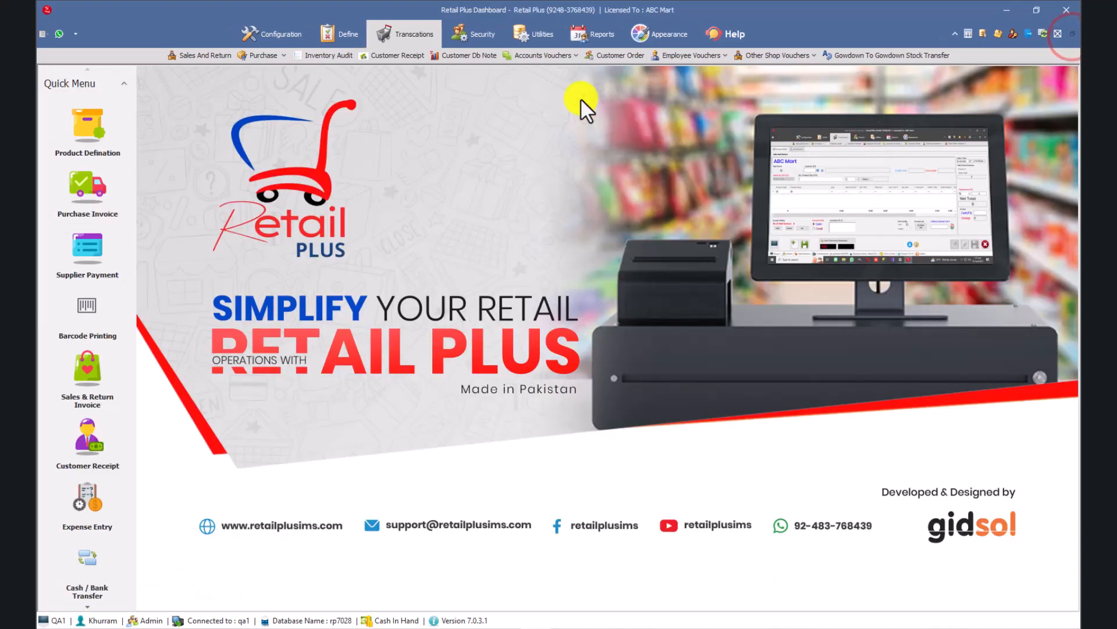
click(713, 57)
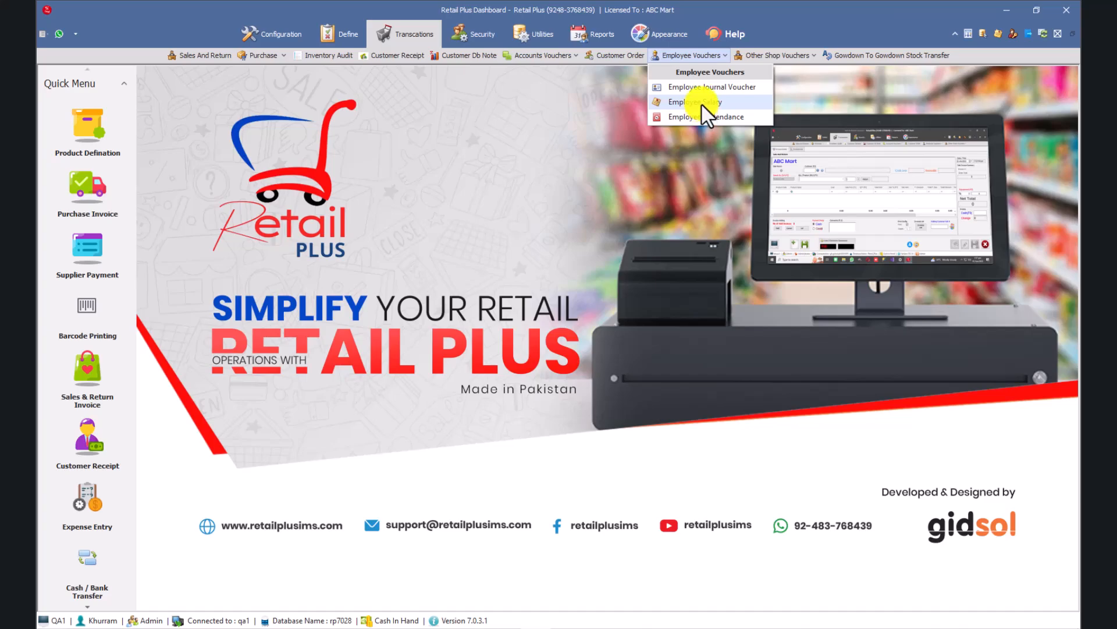
click(701, 103)
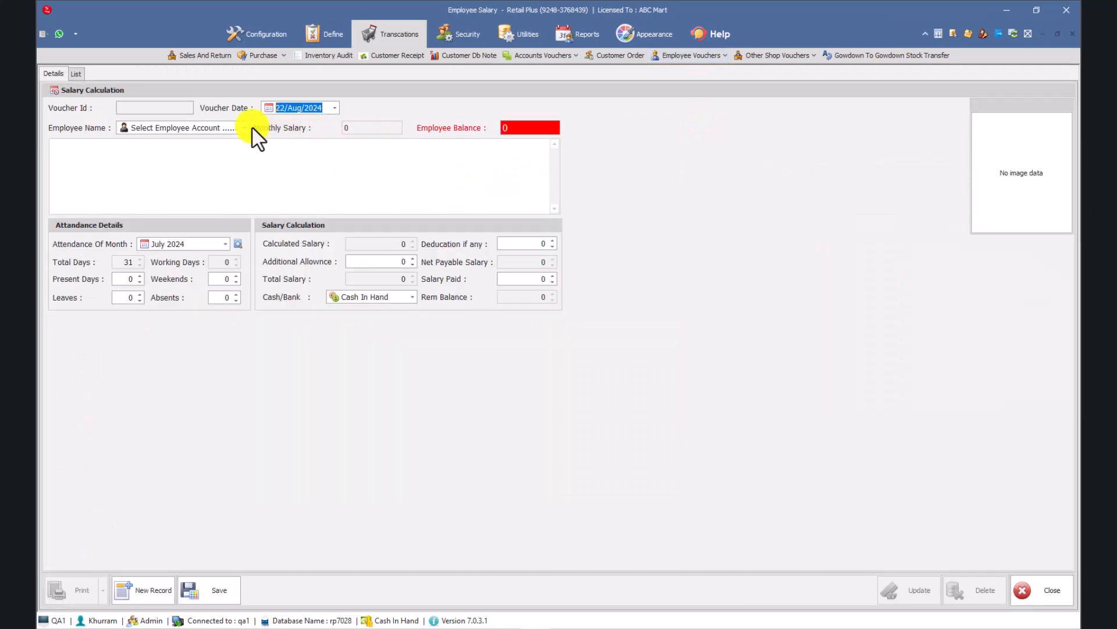
Select the employee in the salary voucher and load the August 2024 attendance to calculate the salary.
click(241, 127)
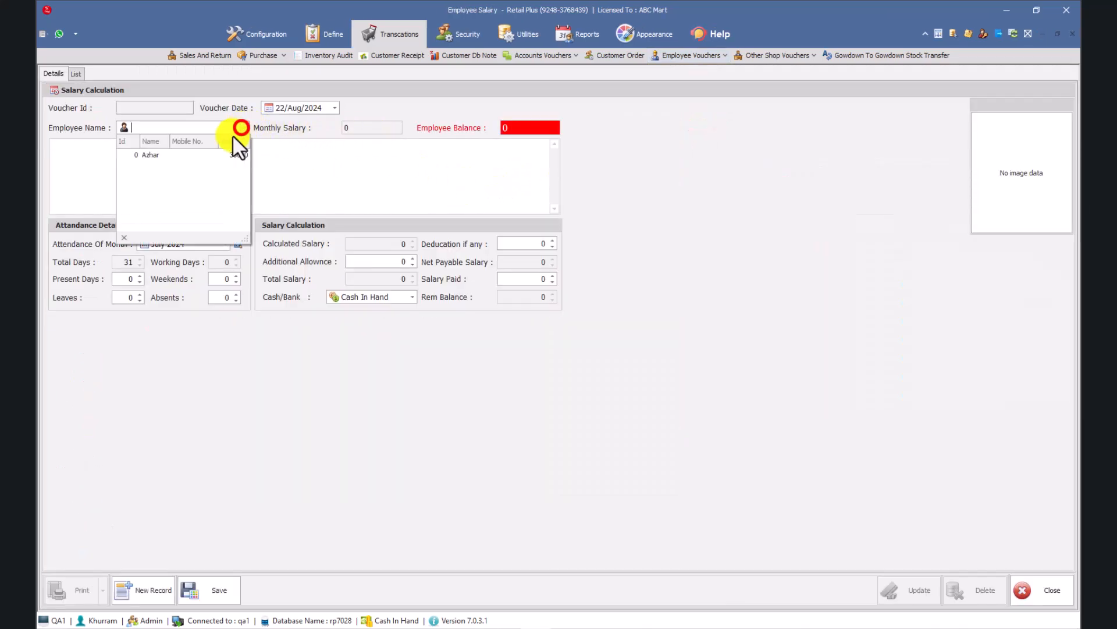
click(196, 155)
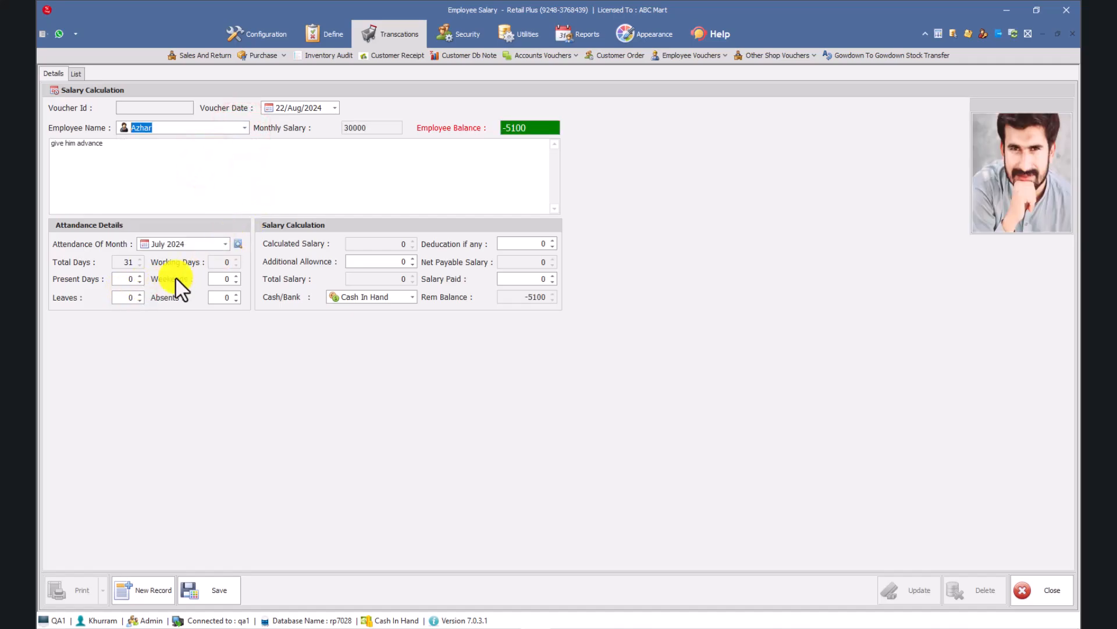
click(230, 244)
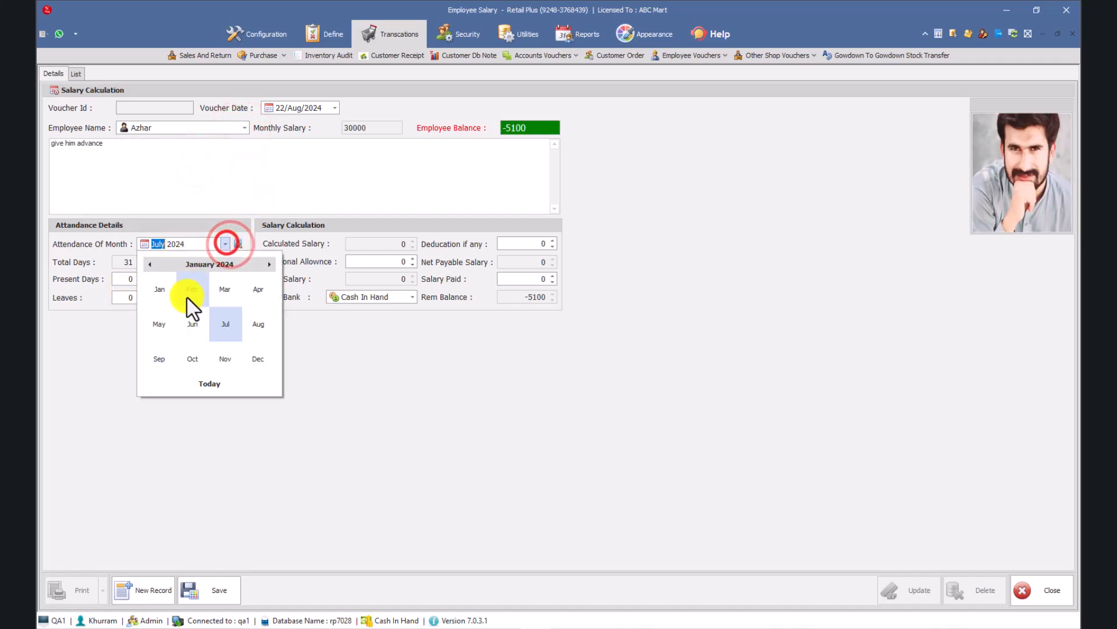
click(258, 324)
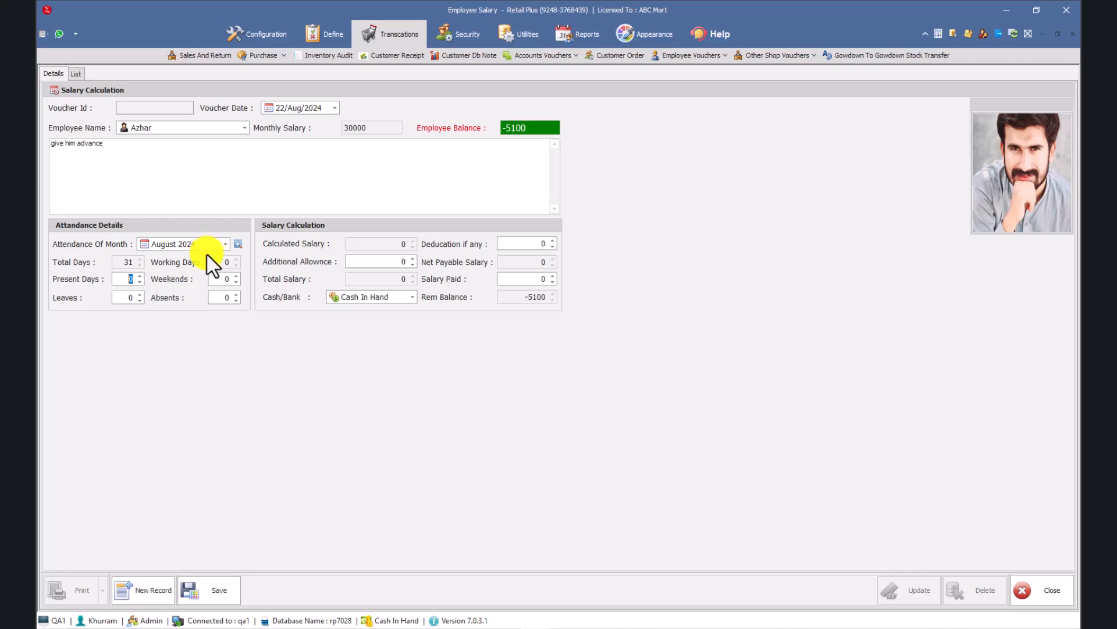
click(239, 244)
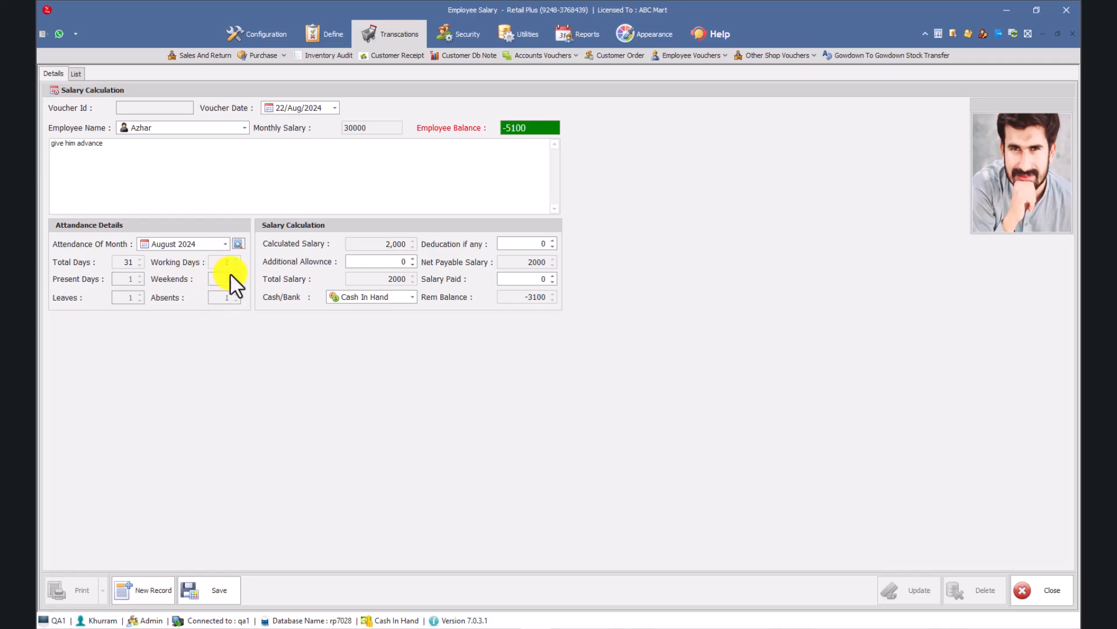
Set the additional allowance on the salary voucher to 5000.
double_click(384, 243)
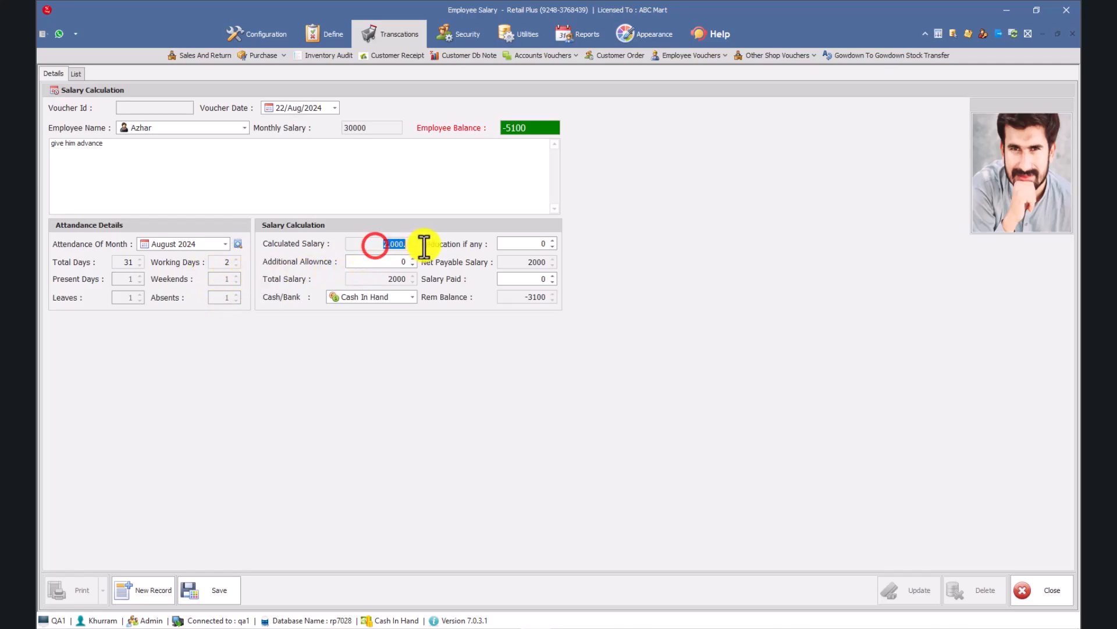
click(376, 262)
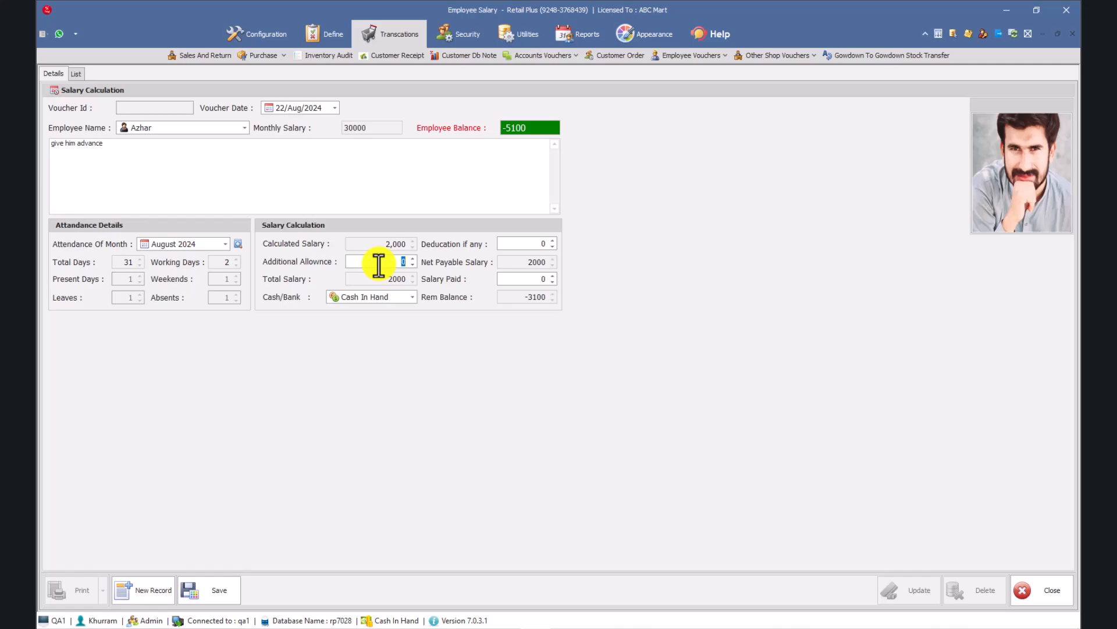
text(5000)
Enter a deduction of 1000 in the salary calculation.
click(516, 243)
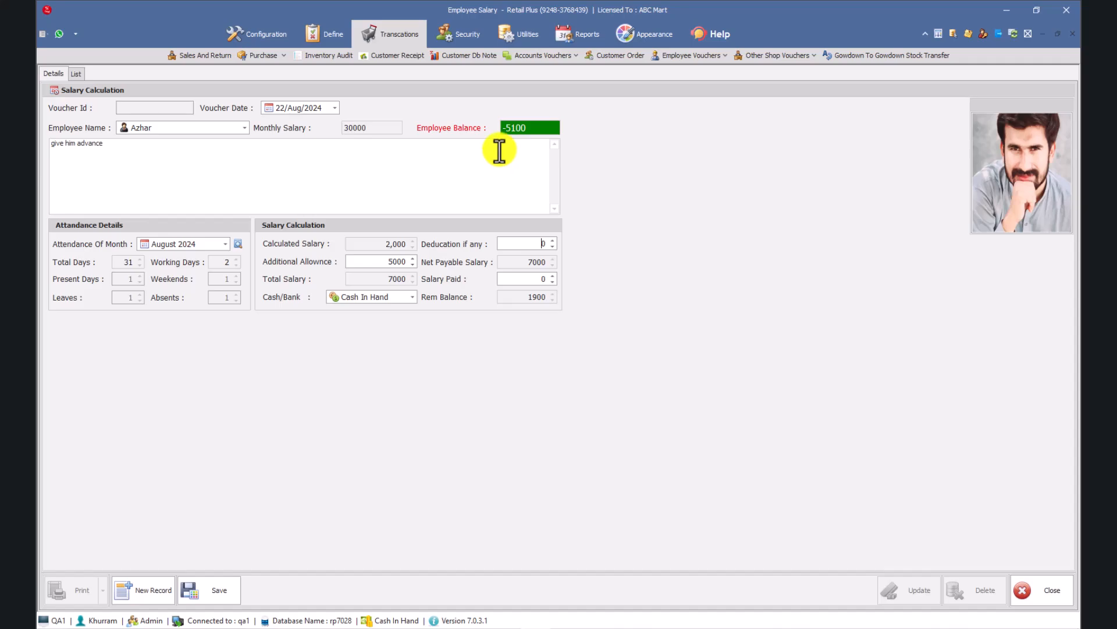
click(560, 240)
double_click(527, 243)
text(1000)
Examine how the calculated salary, allowance, total salary, net payable salary and employee balance relate to the remaining balance.
double_click(516, 262)
double_click(365, 243)
double_click(388, 262)
double_click(366, 280)
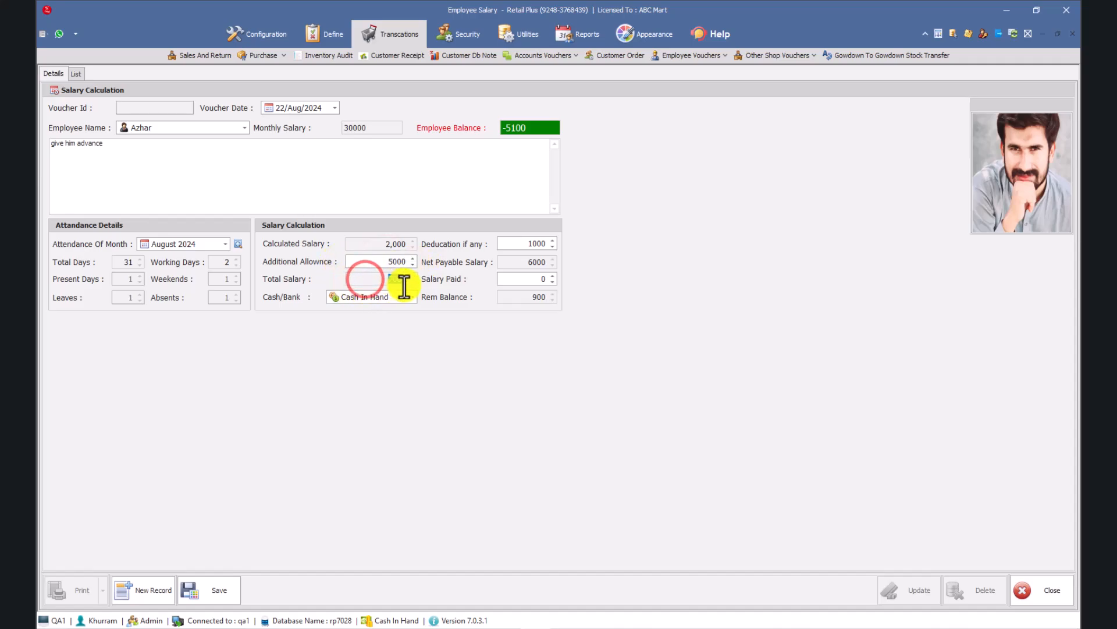
click(522, 264)
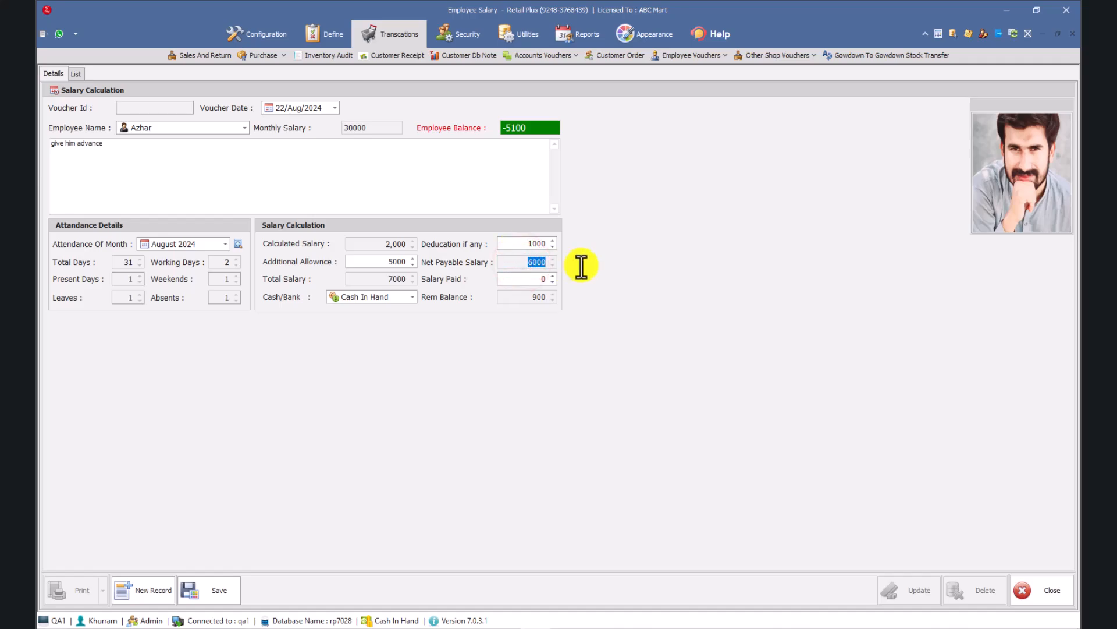
click(512, 280)
drag(550, 127, 489, 128)
drag(509, 262, 558, 298)
Set the salary paid to 6000 and check the remaining balance.
click(536, 278)
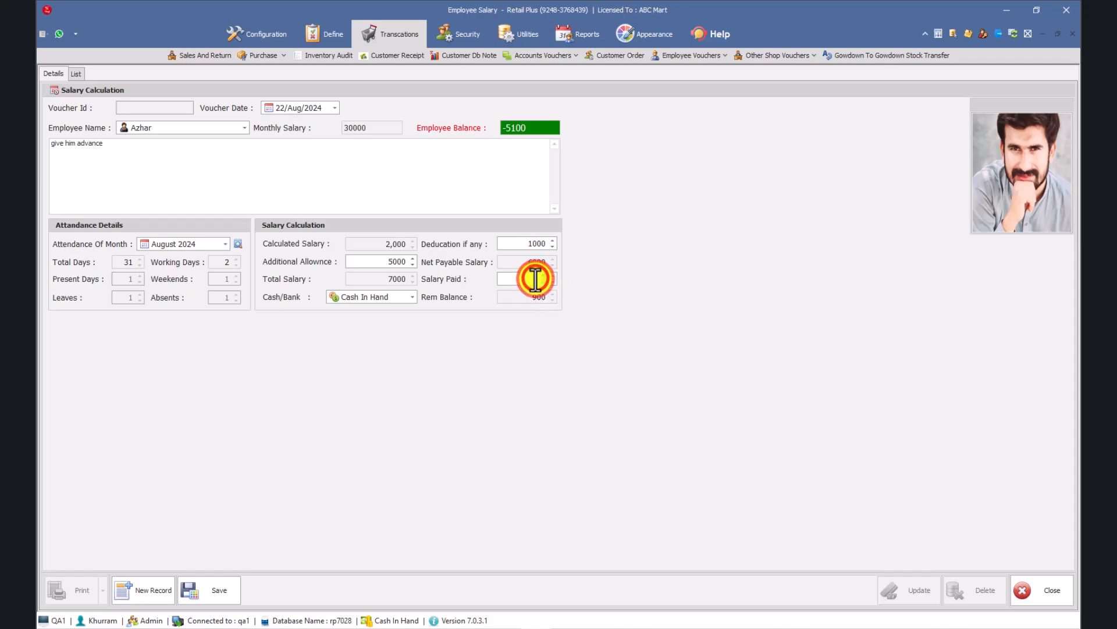
text(6000)
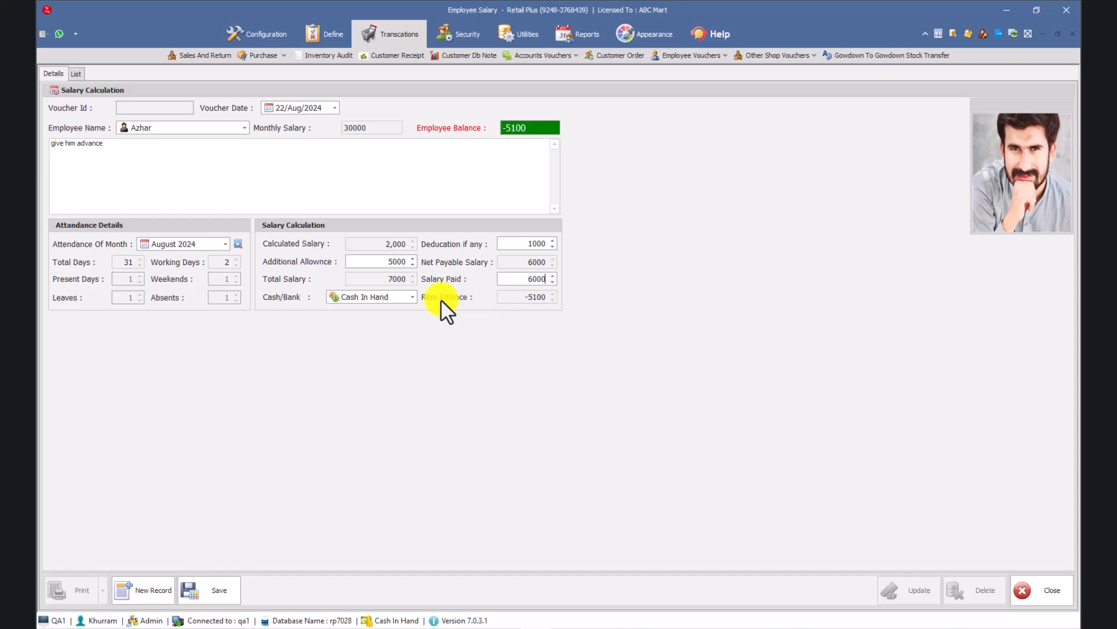
drag(514, 300, 561, 302)
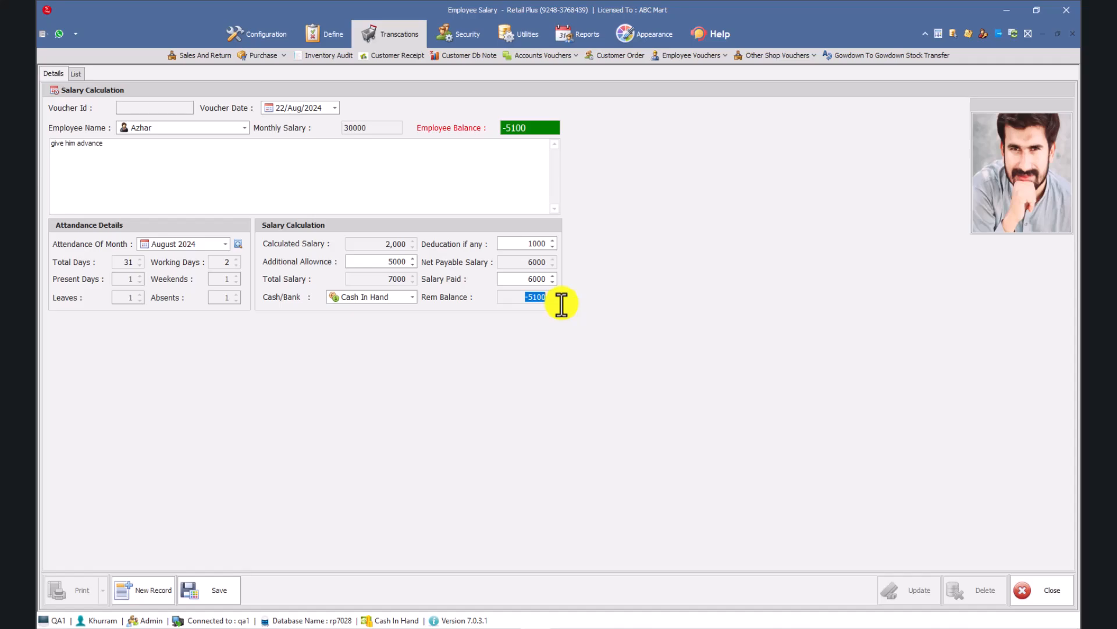
Replace the salary paid amount with 900.
drag(525, 278, 571, 279)
text(0)
click(529, 280)
text(900)
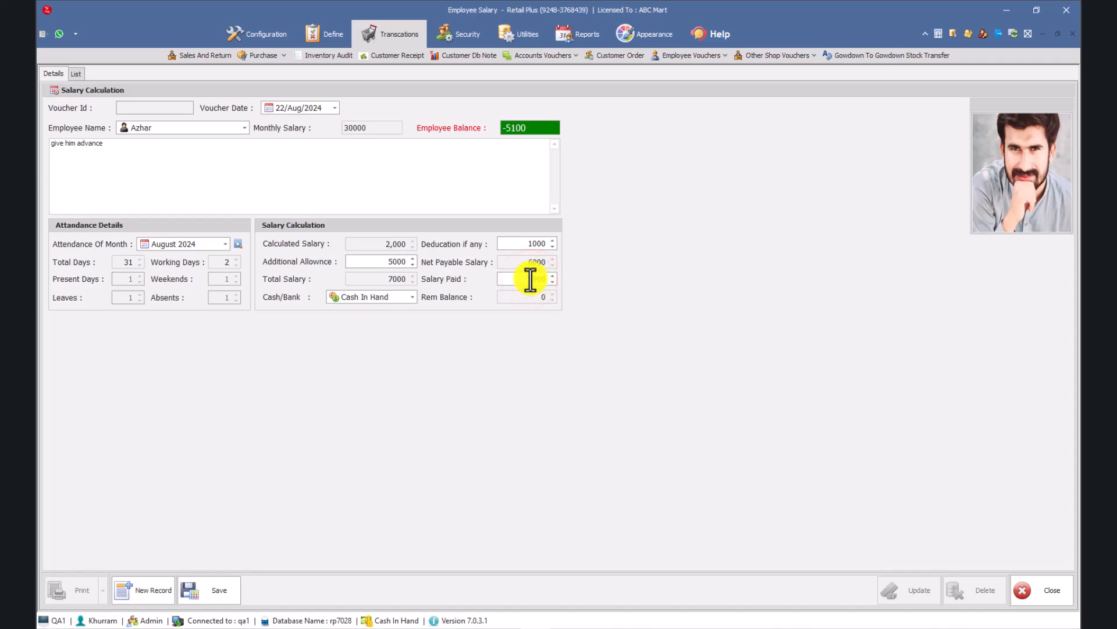
Compare the remaining balance with the net payable salary, employee balance, salary paid and deduction.
click(525, 298)
click(515, 263)
click(533, 128)
click(509, 277)
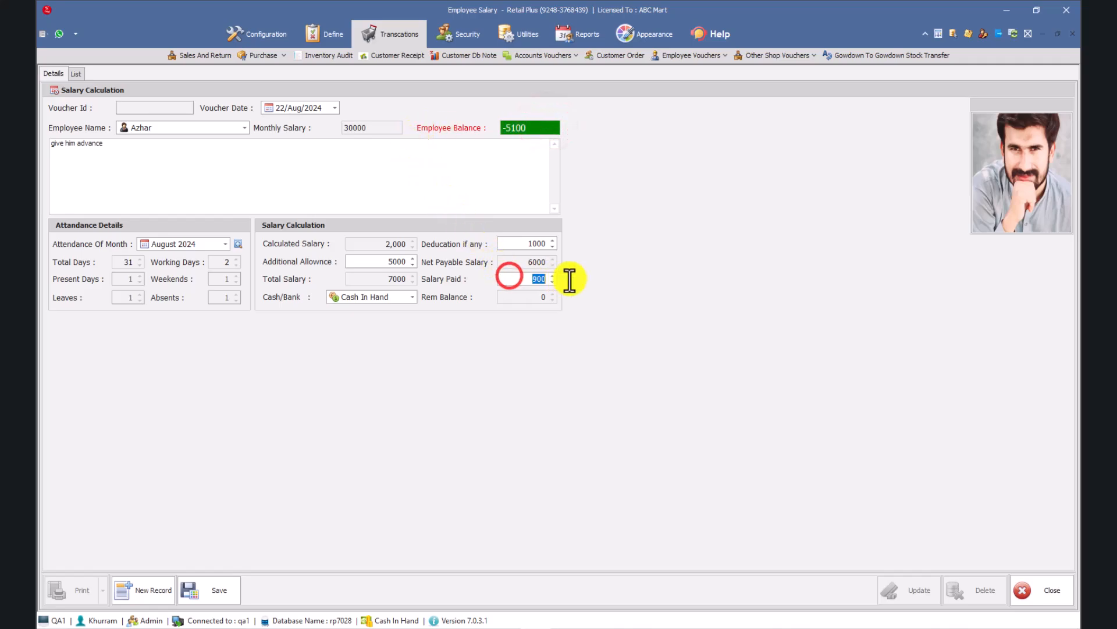
click(518, 293)
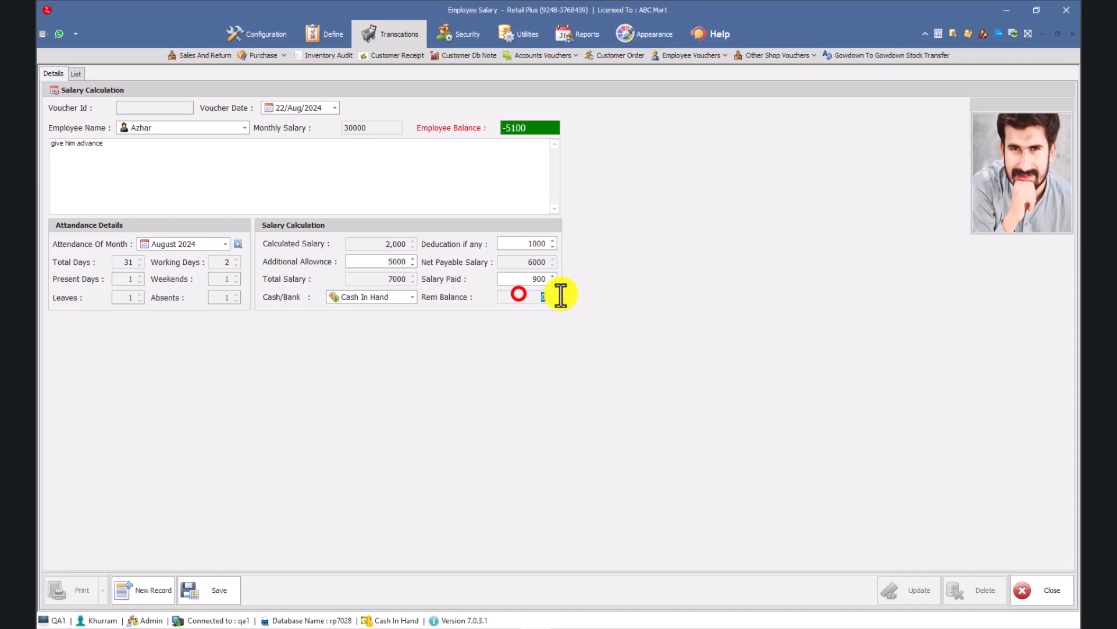
click(505, 244)
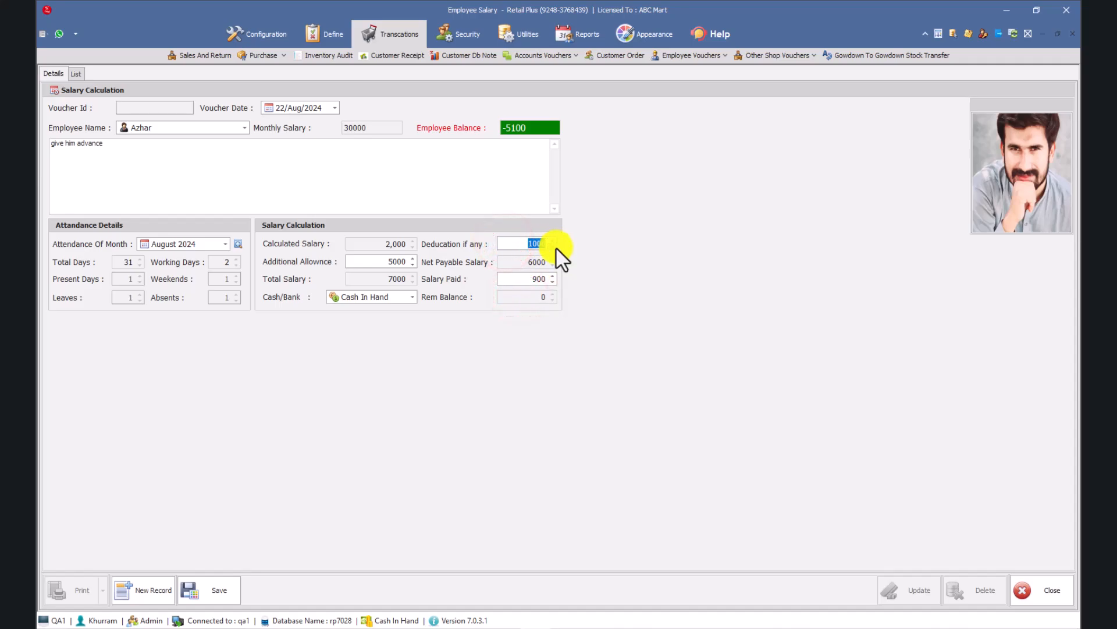
click(512, 243)
Reset both the salary paid and the deduction to 0.
click(514, 279)
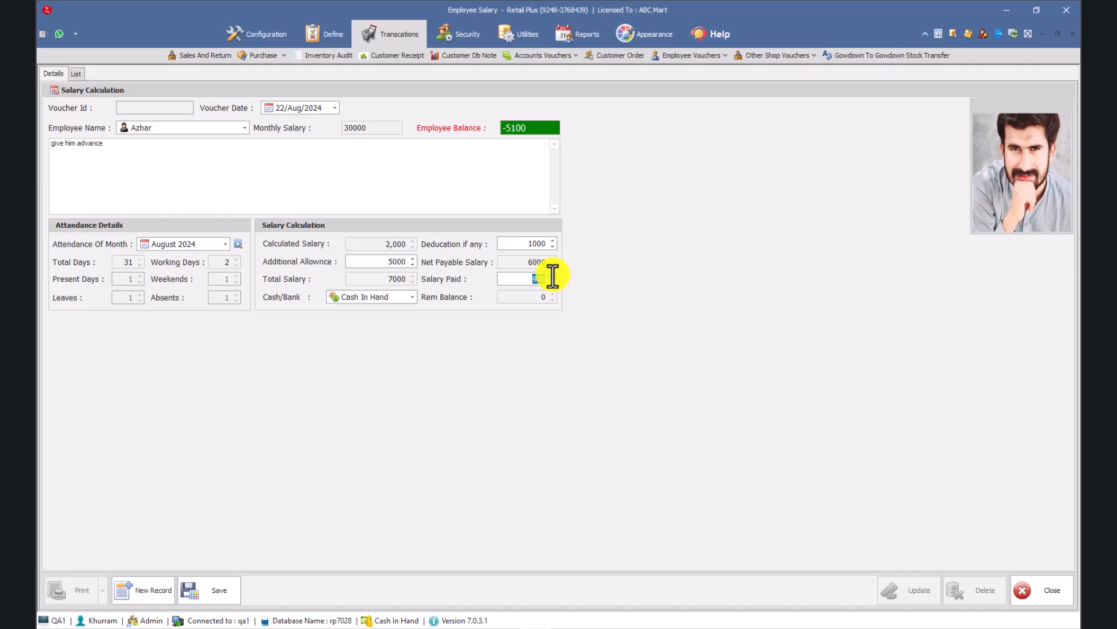
key(BackSpace)
text(0)
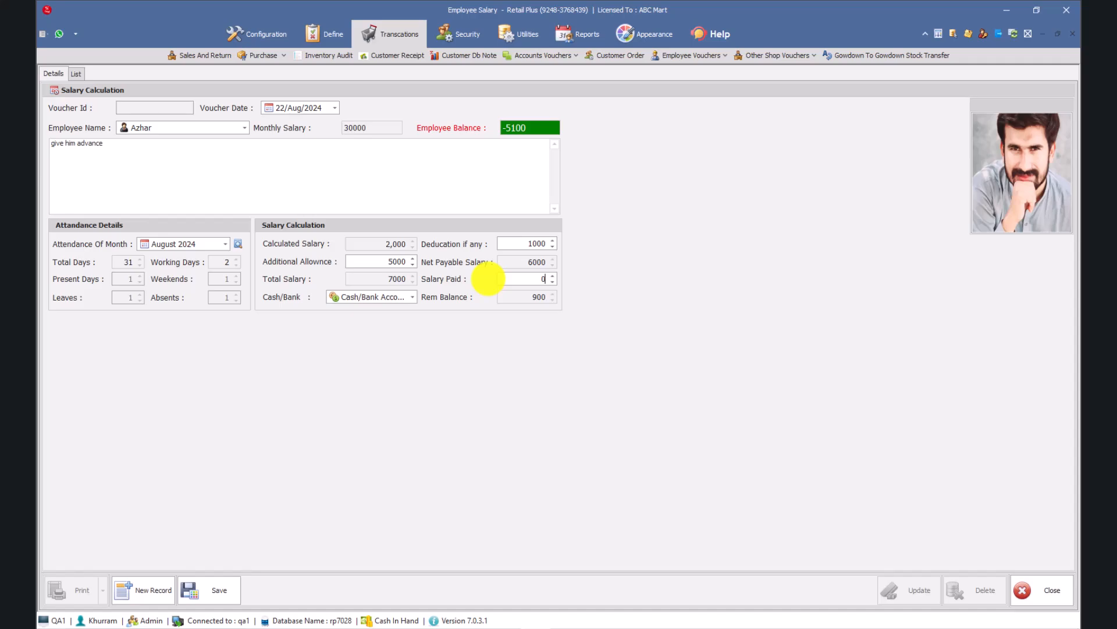
click(523, 247)
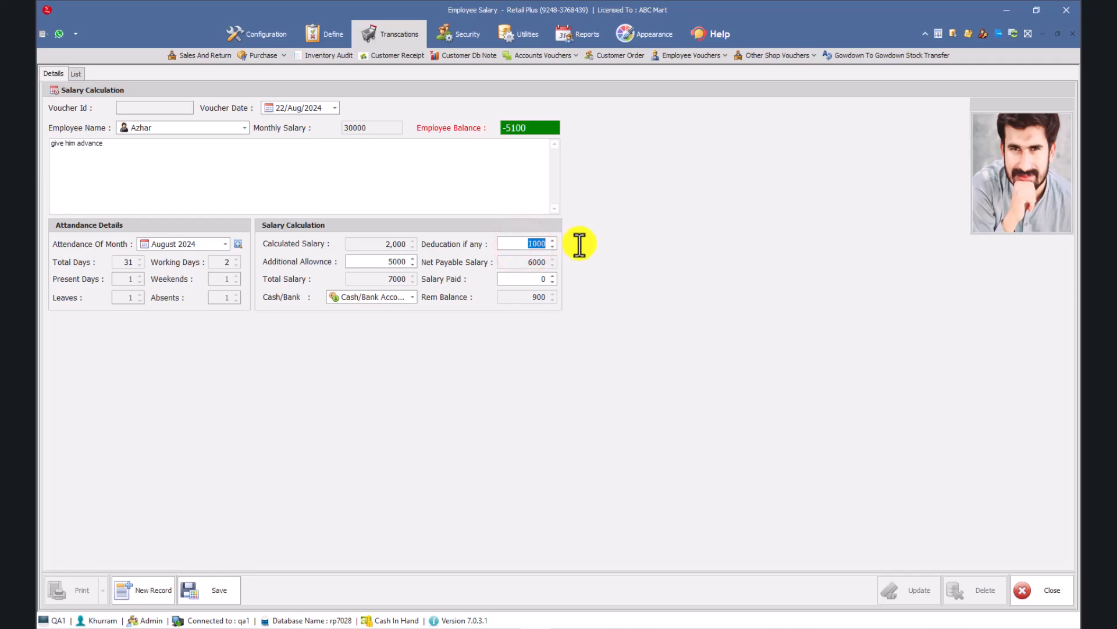
text(0)
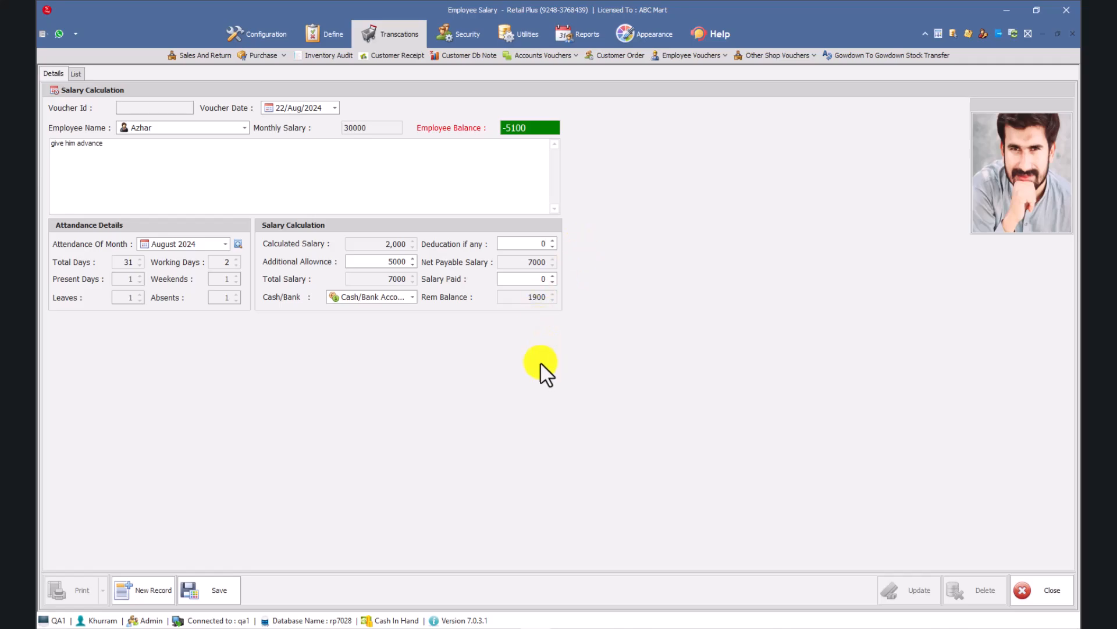
Try a deduction of 1000 together with a salary paid of 6000, and clear both amounts back to 0.
click(529, 245)
text(1000)
drag(517, 245, 576, 247)
click(524, 278)
text(6000)
key(BackSpace)
key(BackSpace)
key(BackSpace)
key(BackSpace)
double_click(523, 244)
text(0)
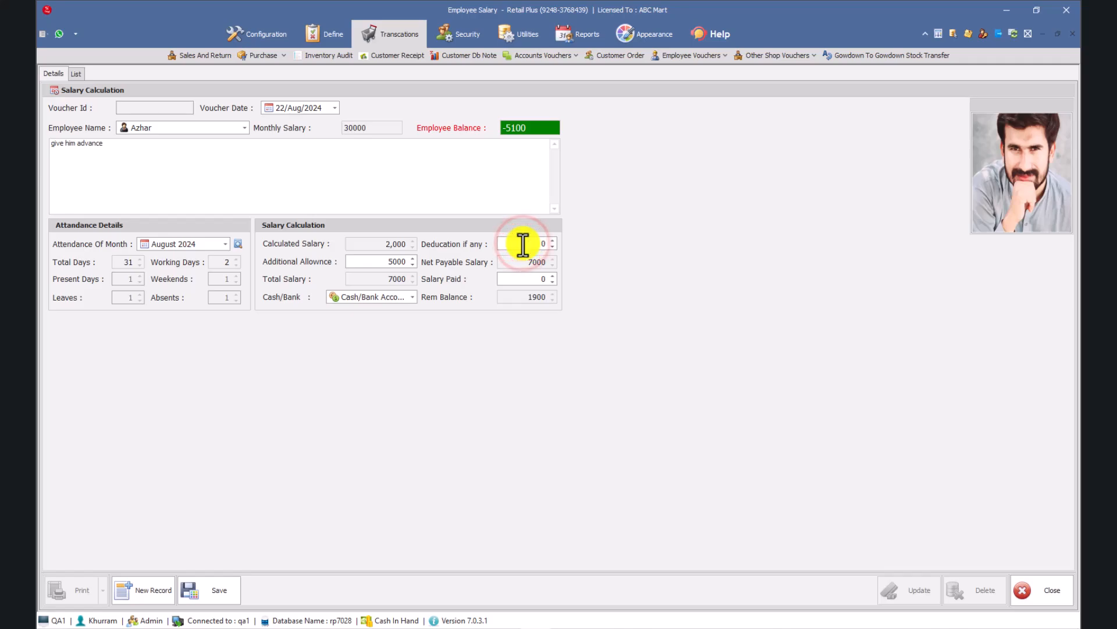
Set the salary paid to 6000 and check the remaining balance without a deduction.
click(530, 278)
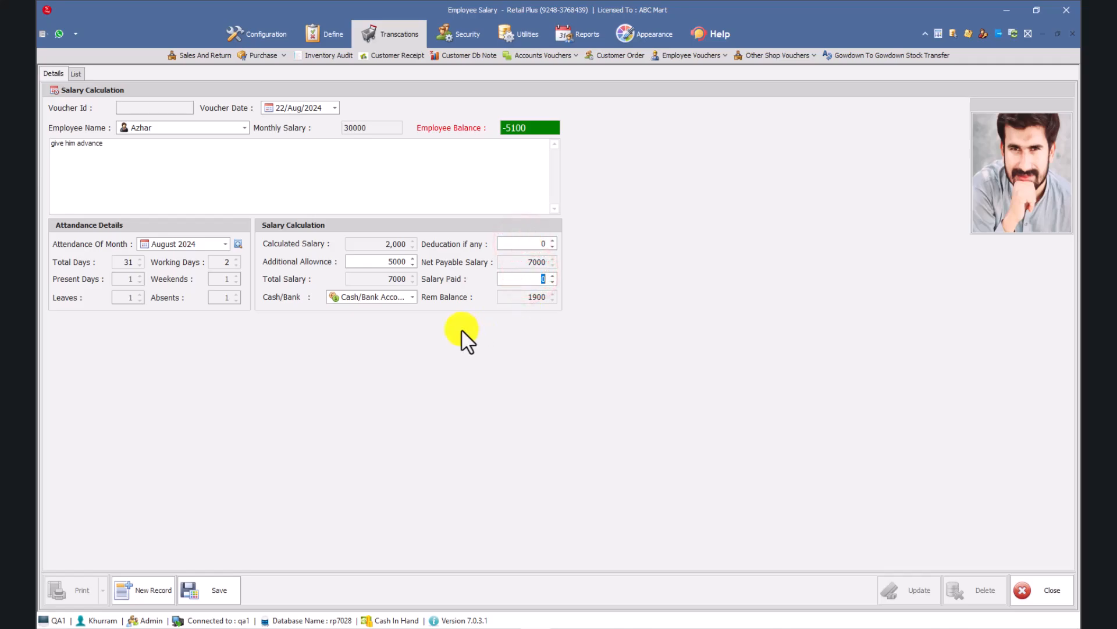
text(6000)
click(517, 298)
Start saving the voucher, decline the confirmation, and review the available Cash/Bank accounts for the payment.
click(203, 583)
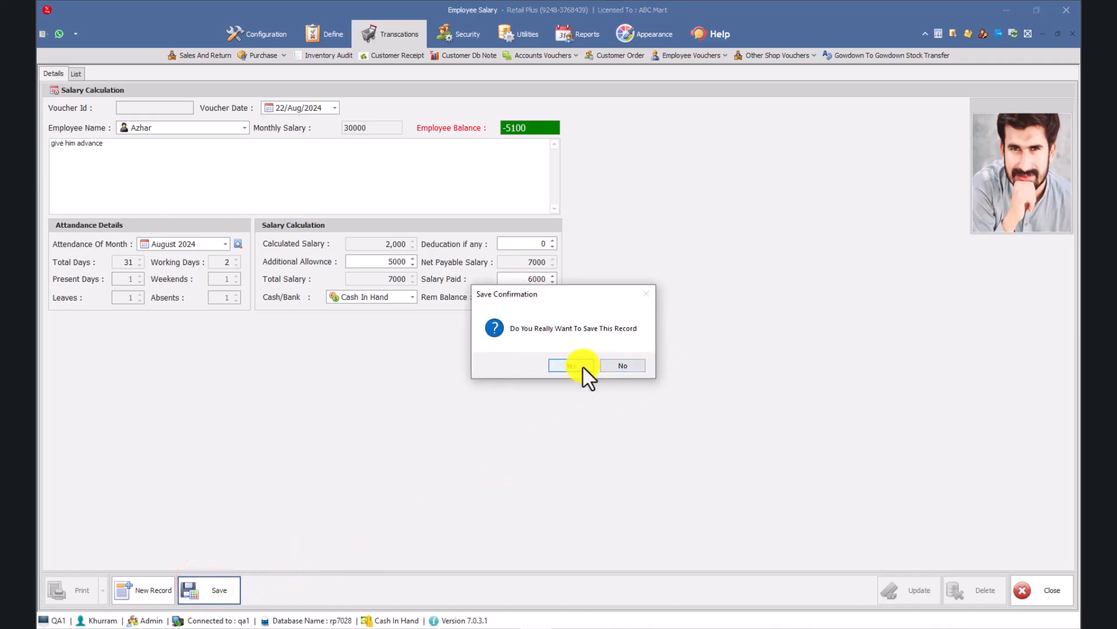
click(624, 366)
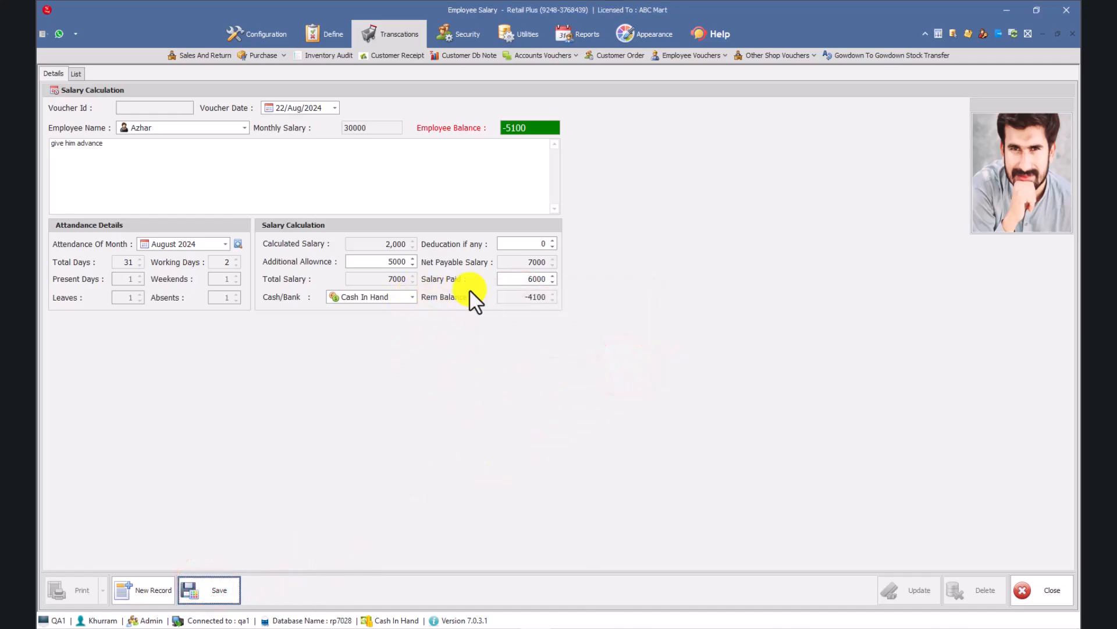
click(512, 280)
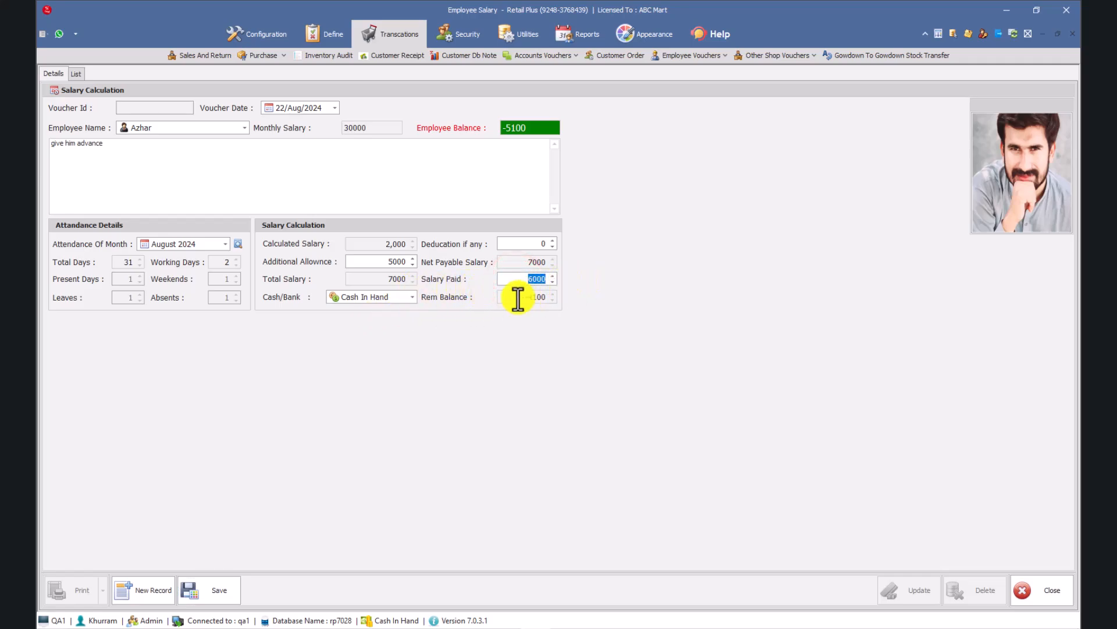
click(413, 297)
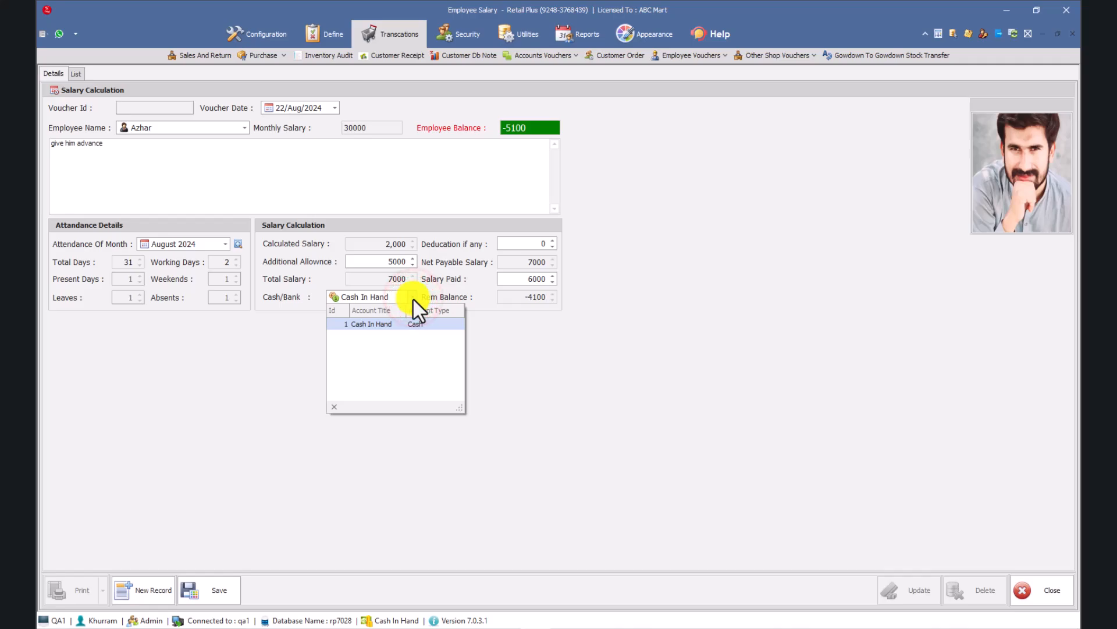
click(412, 297)
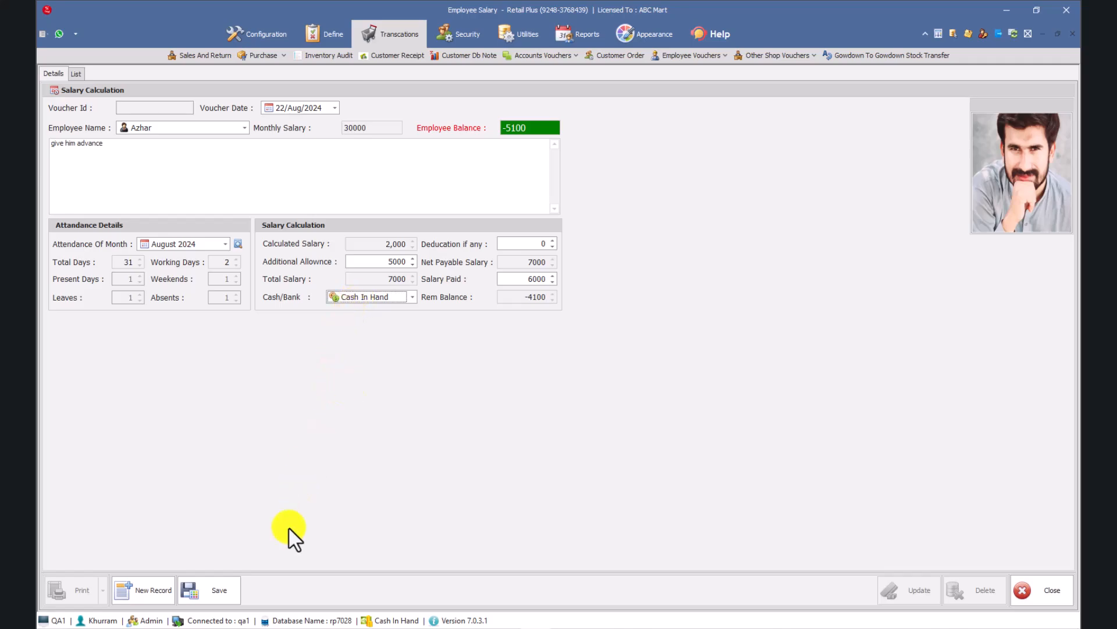
Save the employee's salary voucher and confirm the saved record.
click(219, 593)
click(571, 366)
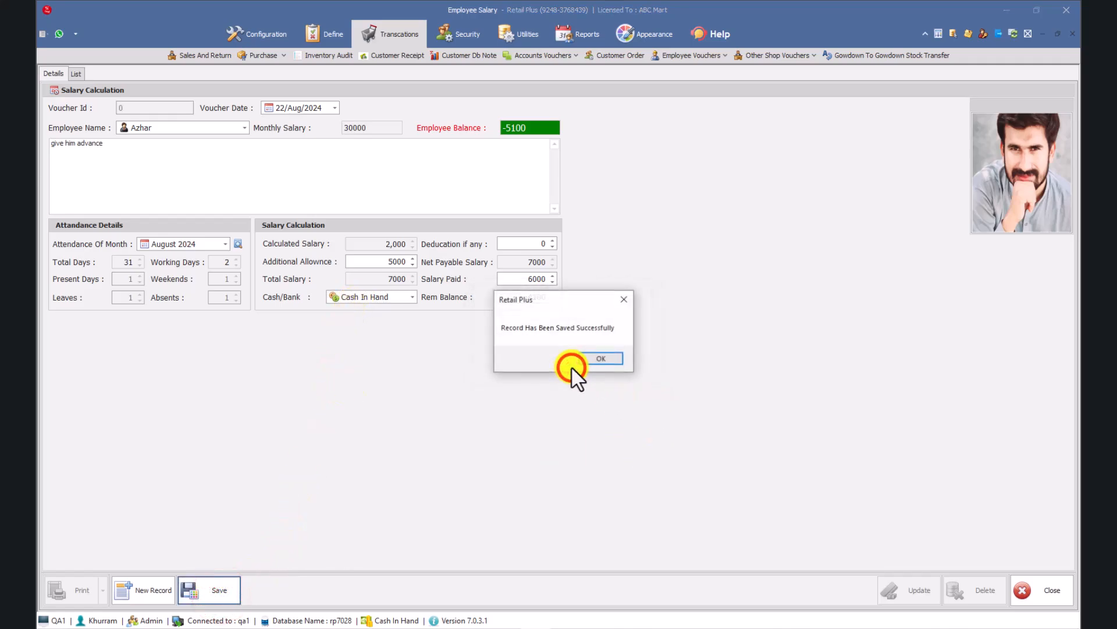
click(607, 362)
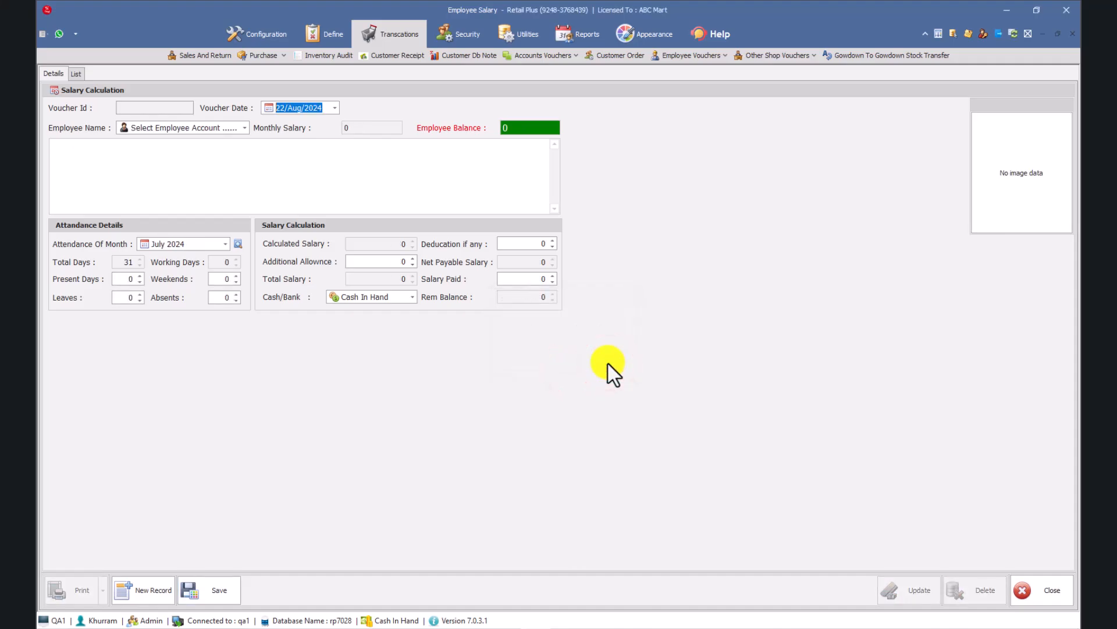
Open the saved August 2024 salary voucher from the vouchers list, and close the salary form.
click(76, 71)
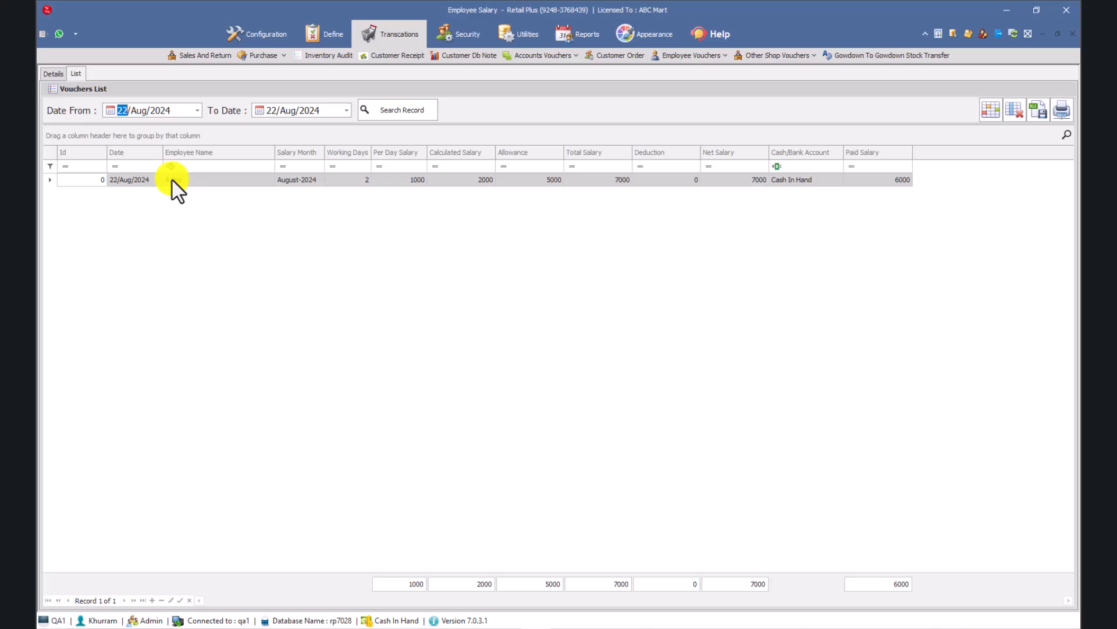
double_click(171, 178)
click(1073, 33)
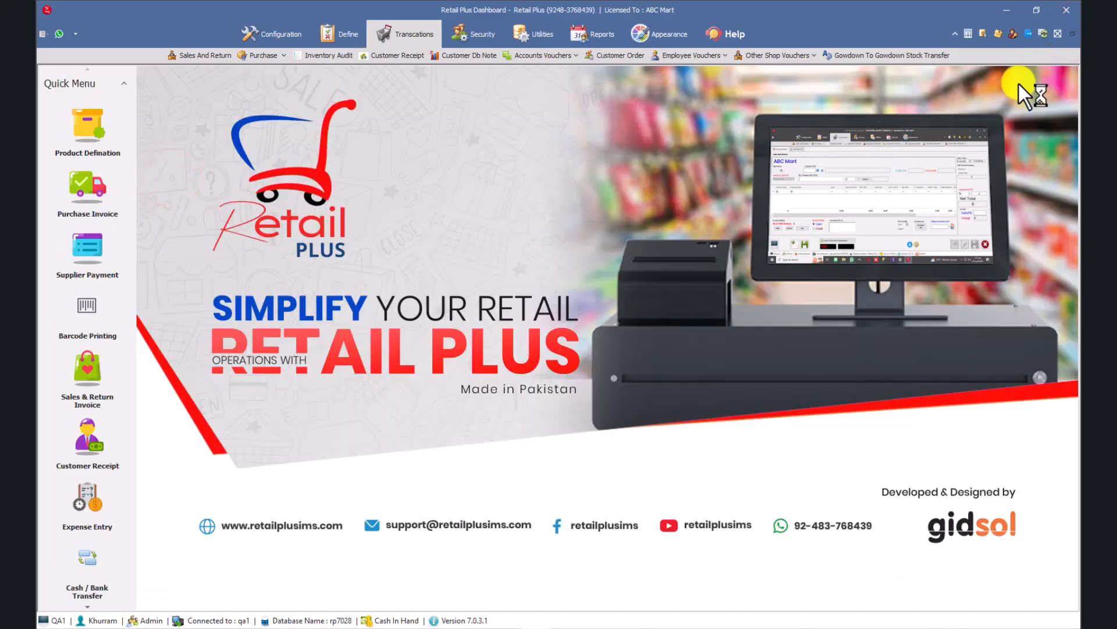